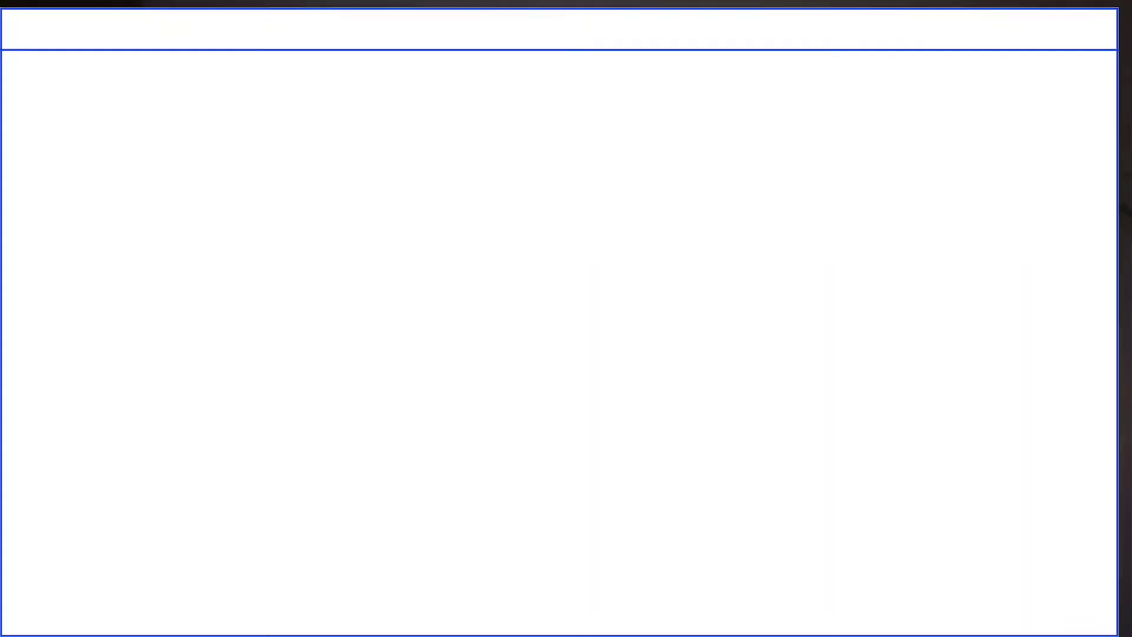
# Copy the browser graphic image into the flex-horizontal block around "Our world has been changing", and delete the 2020-project-wrapper
pyautogui.scroll(2, 413, 437)
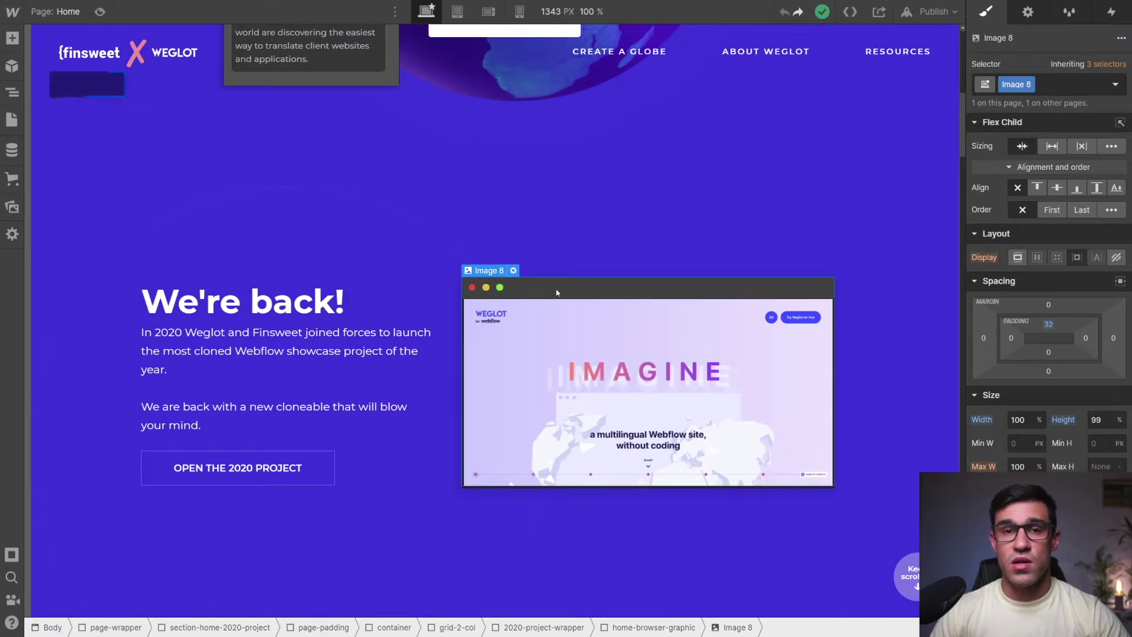
pyautogui.scroll(-8, 556, 293)
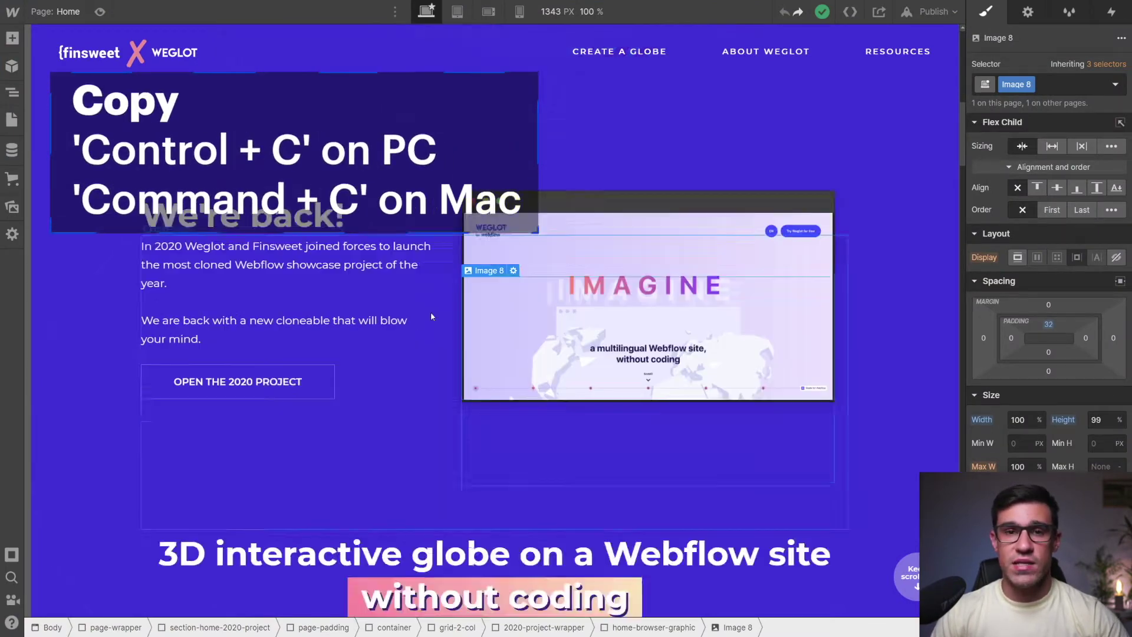
pyautogui.click(144, 212)
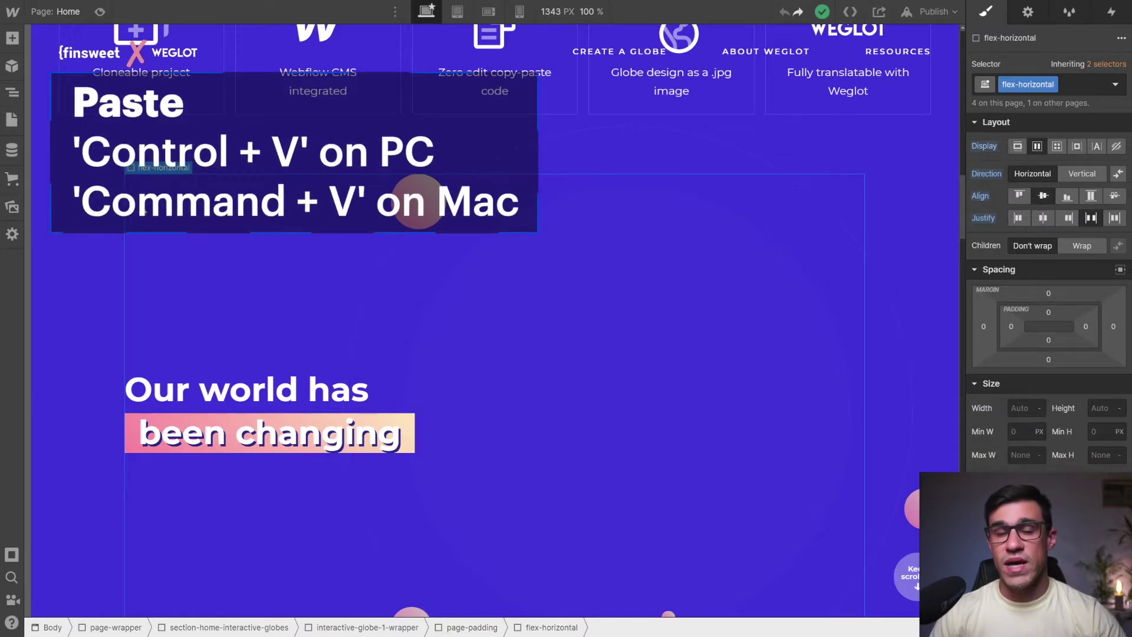
pyautogui.hotkey('ctrl', 'v')
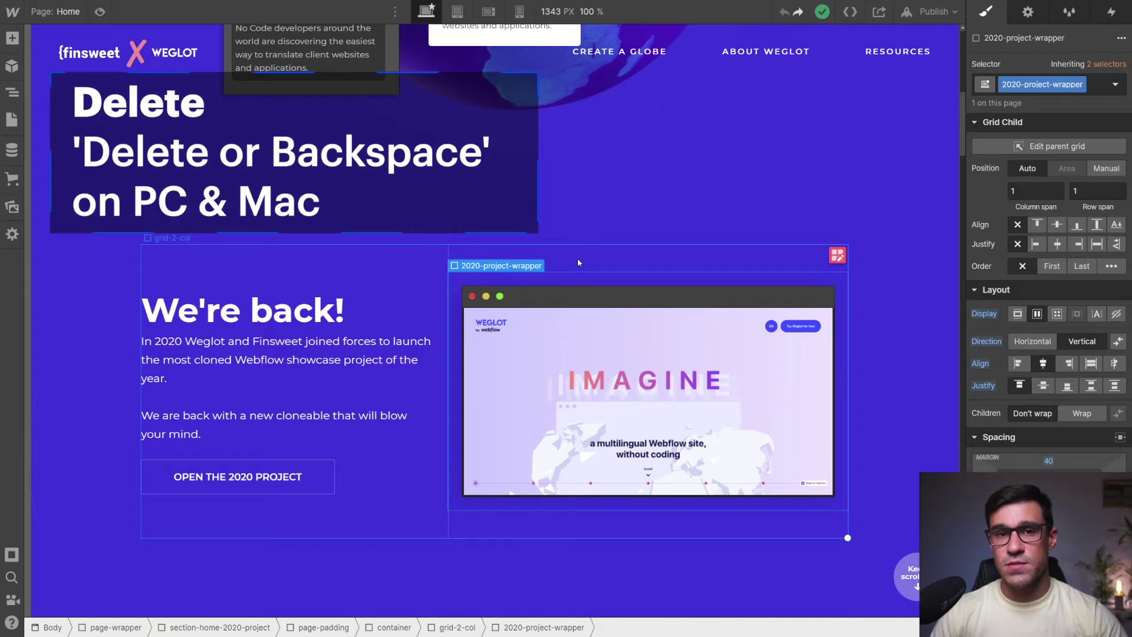
pyautogui.press('Delete')
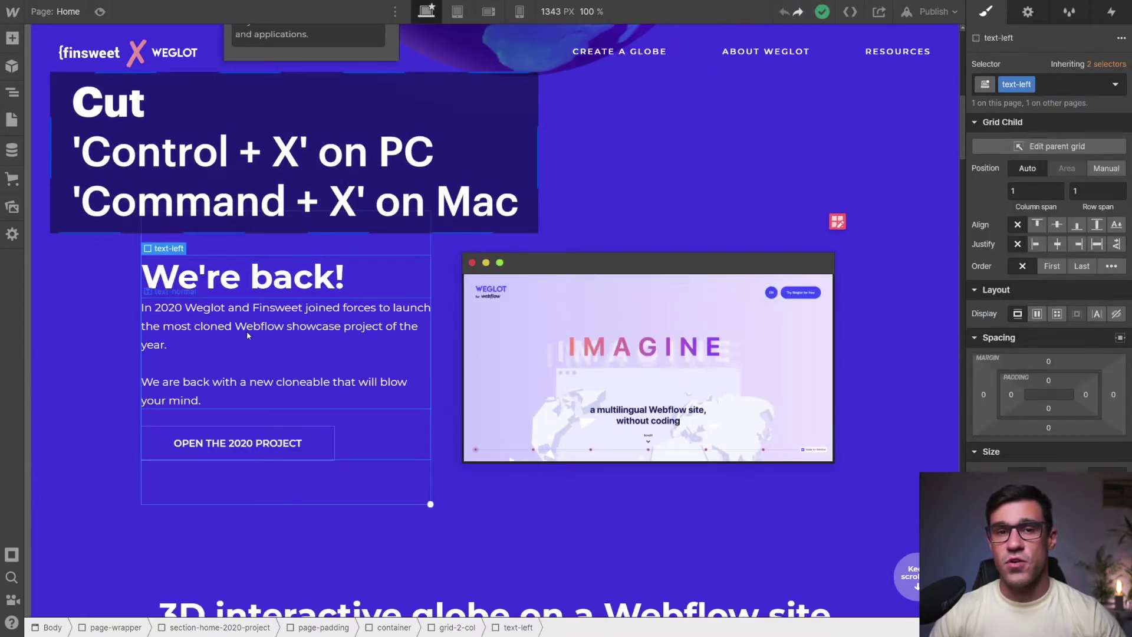
# Cut the "We're back!" text-left block and paste it into the flex-horizontal block beside "Our world has been changing"
pyautogui.hotkey('ctrl', 'x')
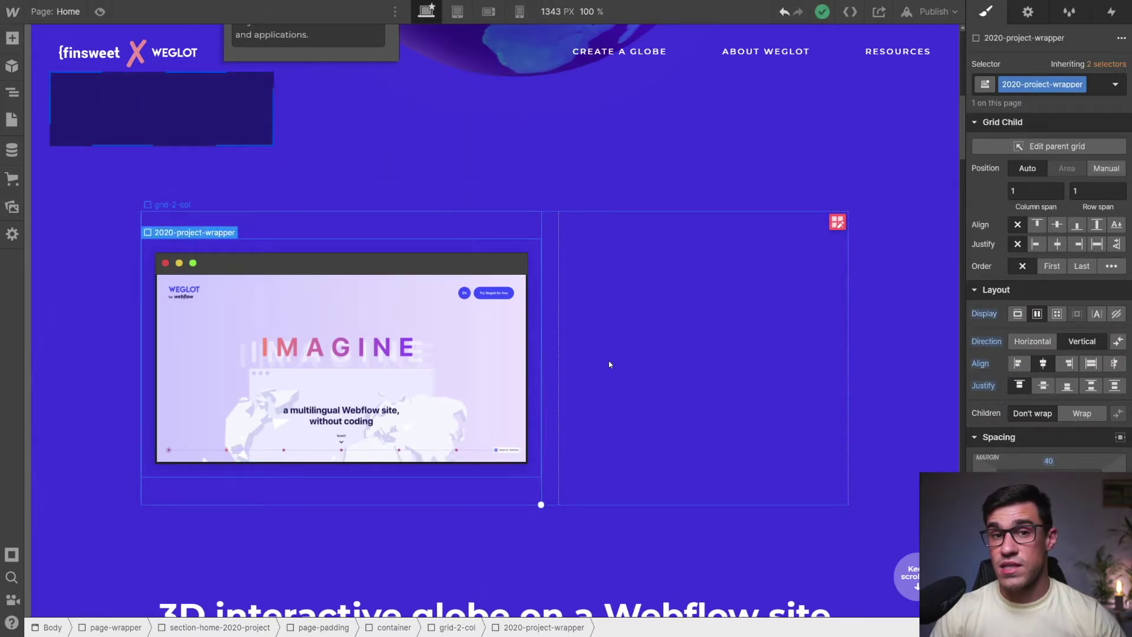
pyautogui.scroll(-10, 609, 365)
pyautogui.scroll(-5, 551, 424)
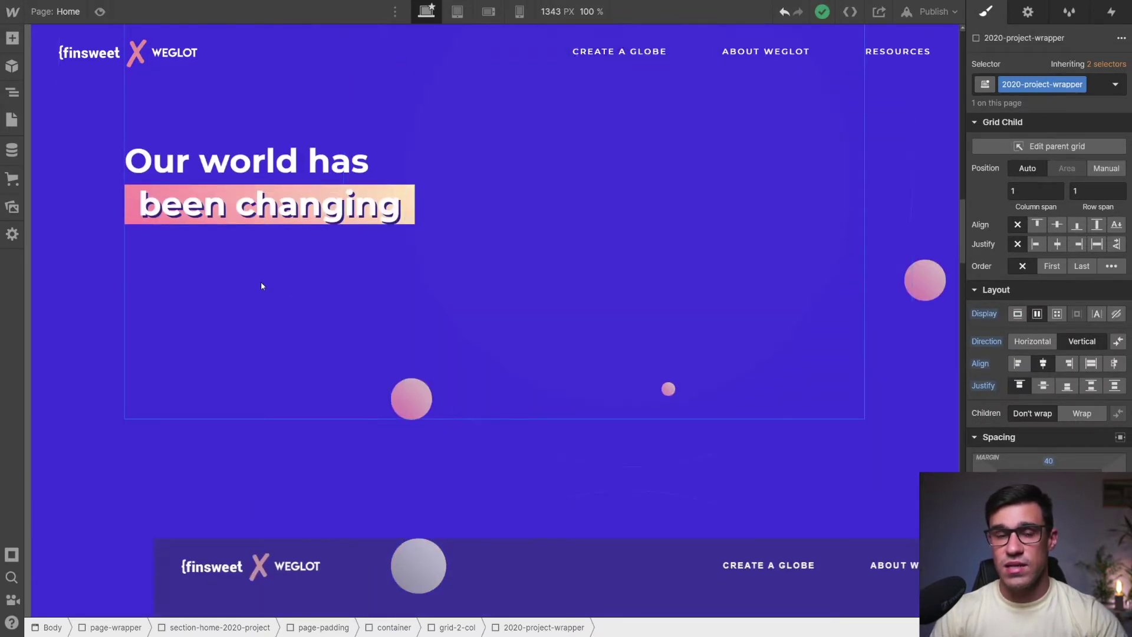
pyautogui.click(412, 302)
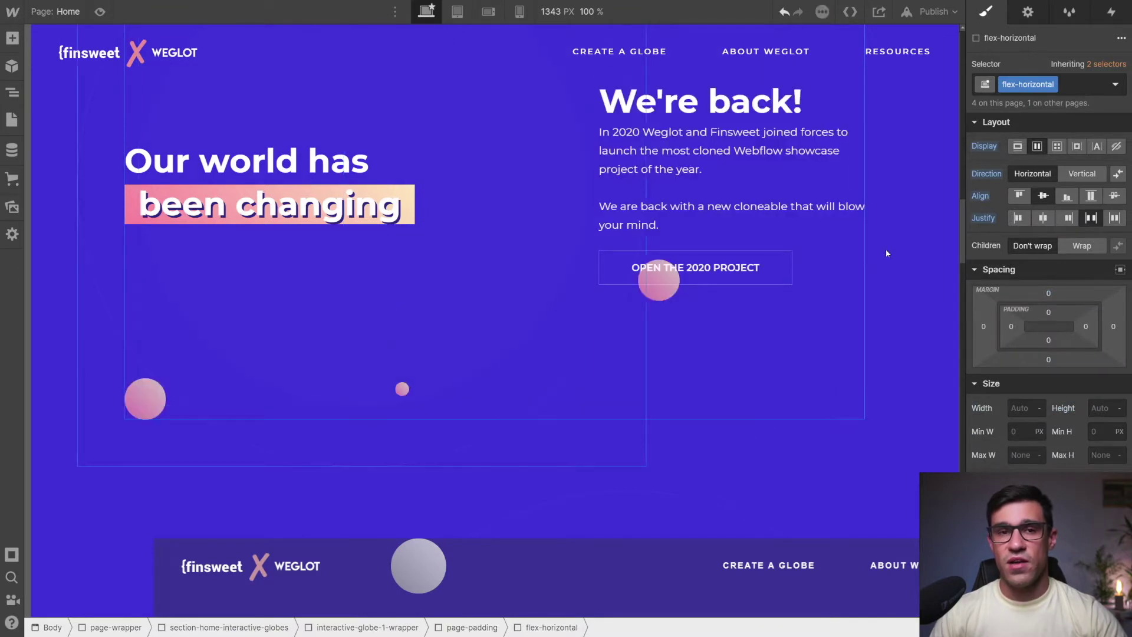
# Undo the recent changes to the "We're back!" grid and redo the last undone change
pyautogui.scroll(4, 757, 242)
pyautogui.hotkey('ctrl', 'z')
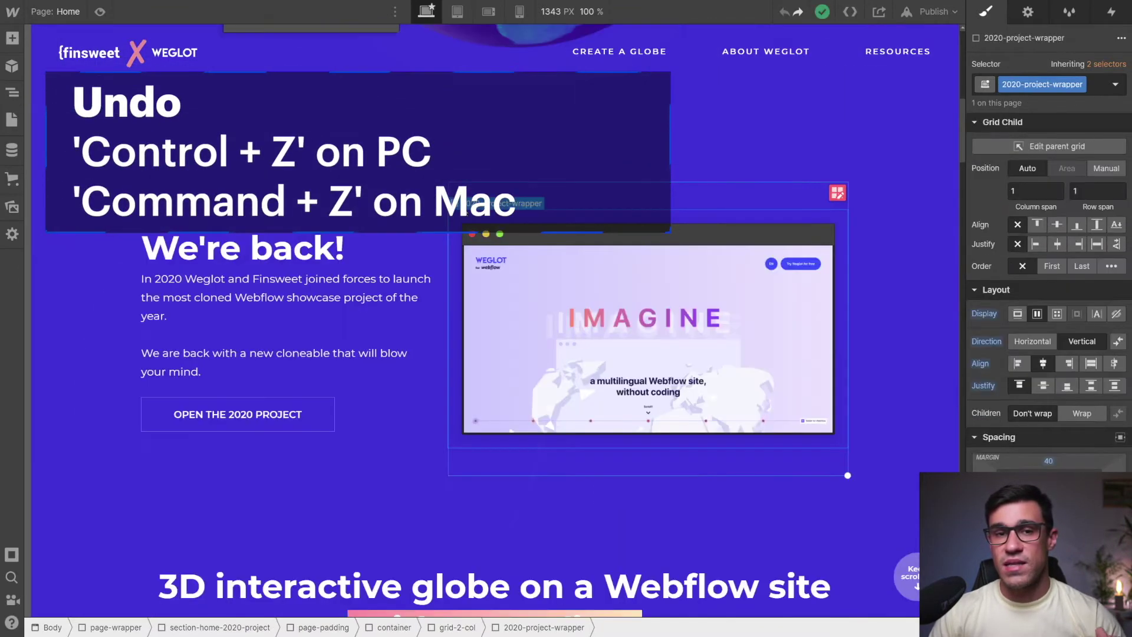
pyautogui.hotkey('ctrl', 'z')
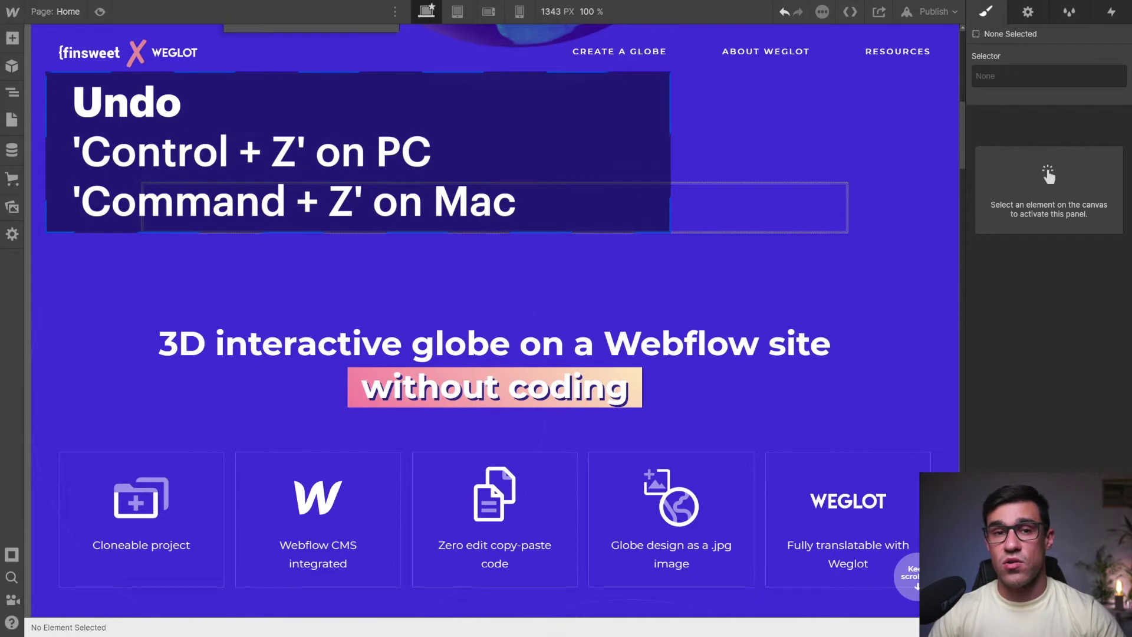
pyautogui.hotkey('ctrl', 'shift', 'z')
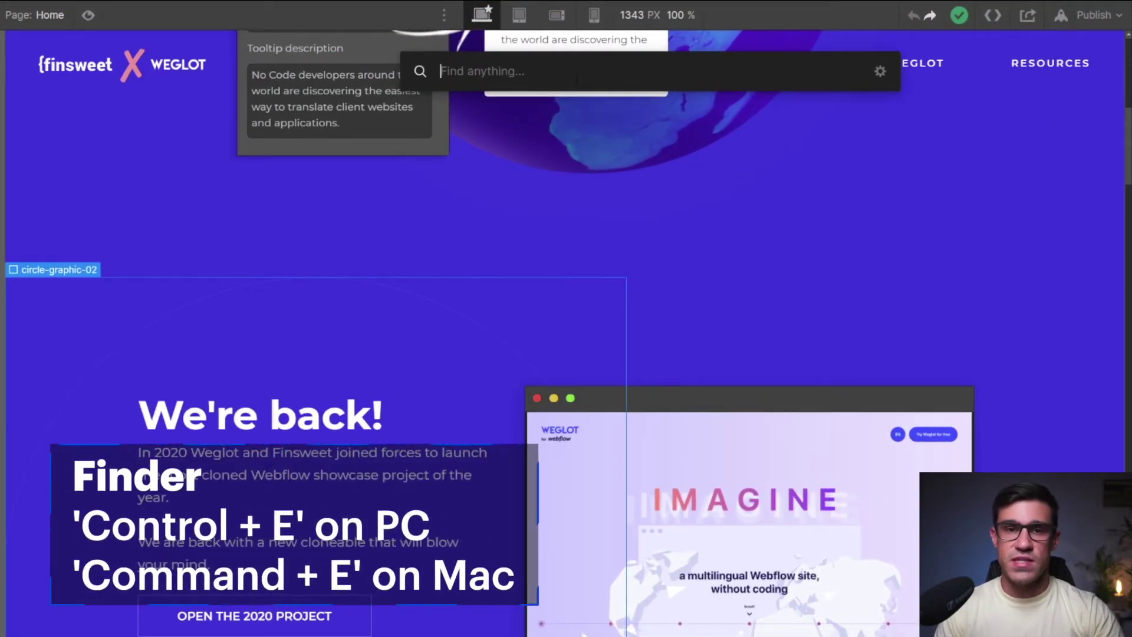
# Use the finder to add a div block and an H1 heading inside the circle-graphic-02 element
pyautogui.write('di')
pyautogui.press('Return')
pyautogui.hotkey('ctrl', 'e')
pyautogui.write('hea')
pyautogui.press('Return')
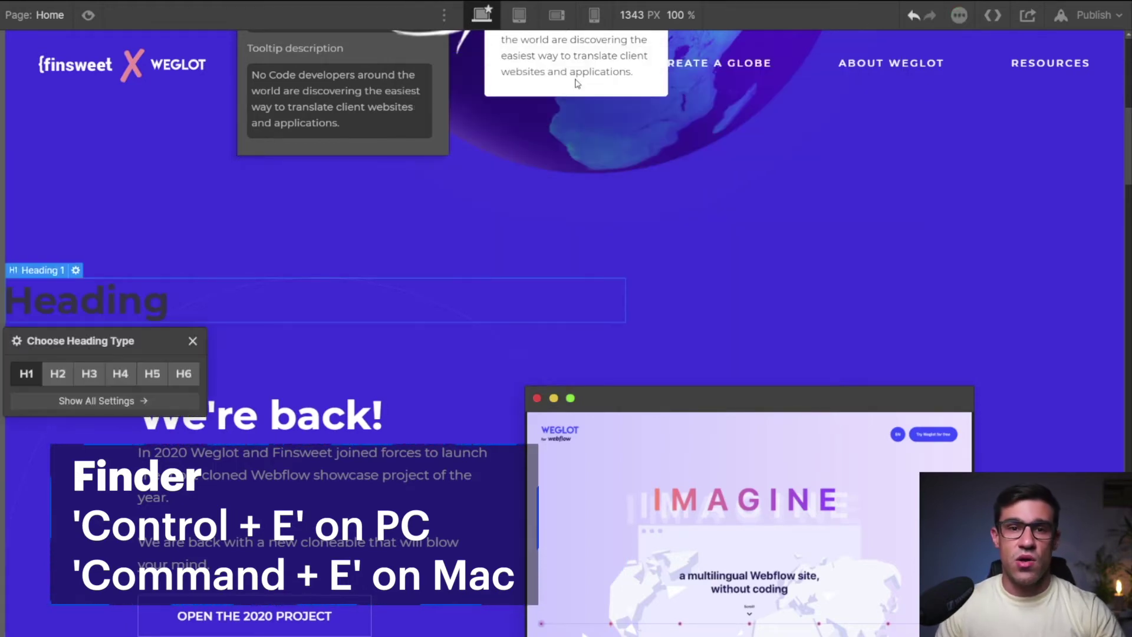
# Use the finder to insert the "Layout - center cta" symbol below the new heading
pyautogui.hotkey('ctrl', 'e')
pyautogui.write('layo')
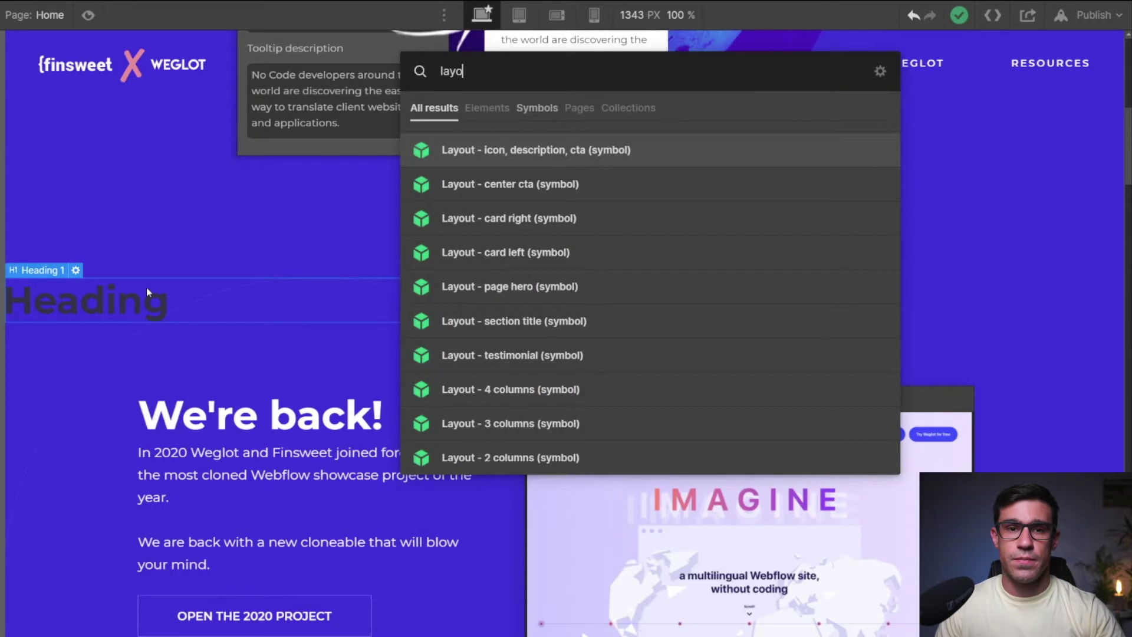
pyautogui.write('u')
pyautogui.press('Down')
pyautogui.press('Return')
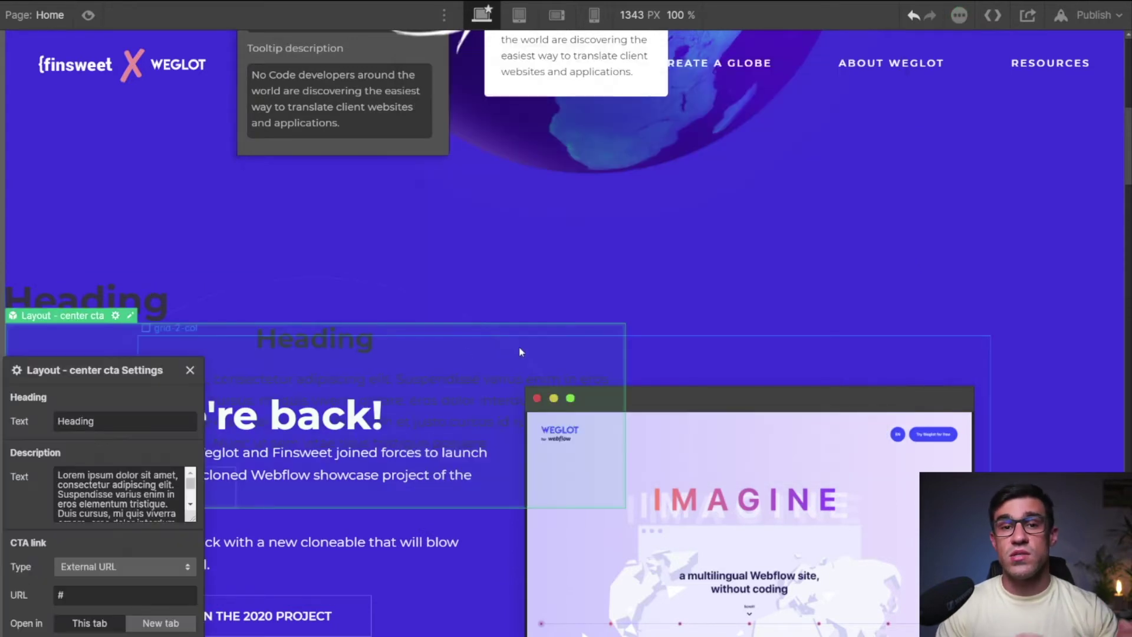
# Start creating a new page from the finder and close the new page settings without creating it
pyautogui.hotkey('ctrl', 'e')
pyautogui.write('ne')
pyautogui.press('Down')
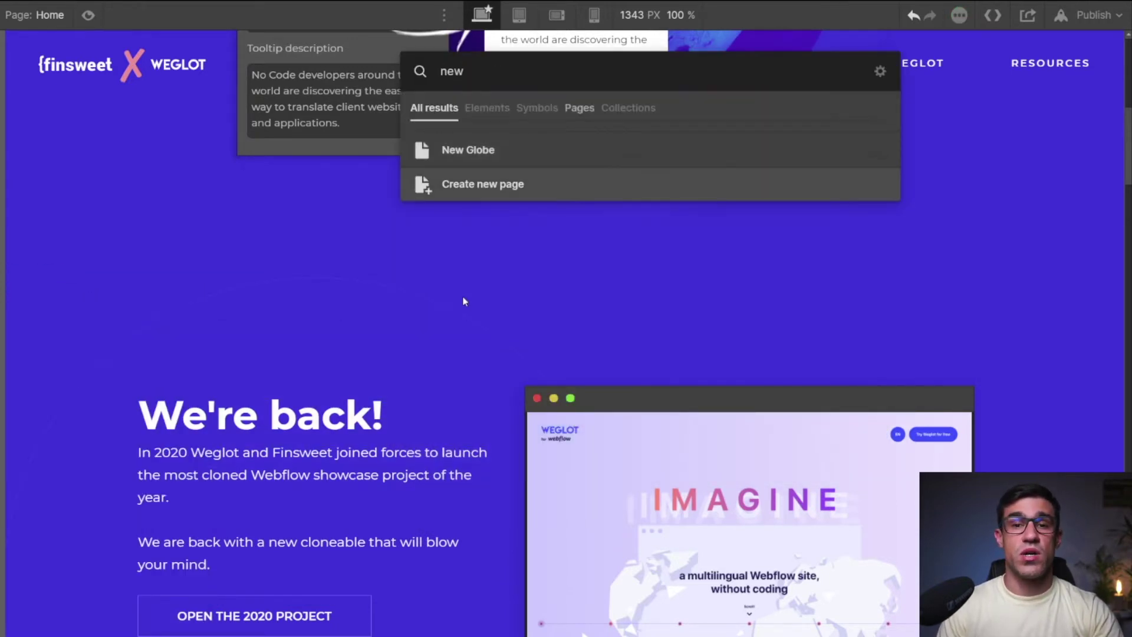
pyautogui.press('Return')
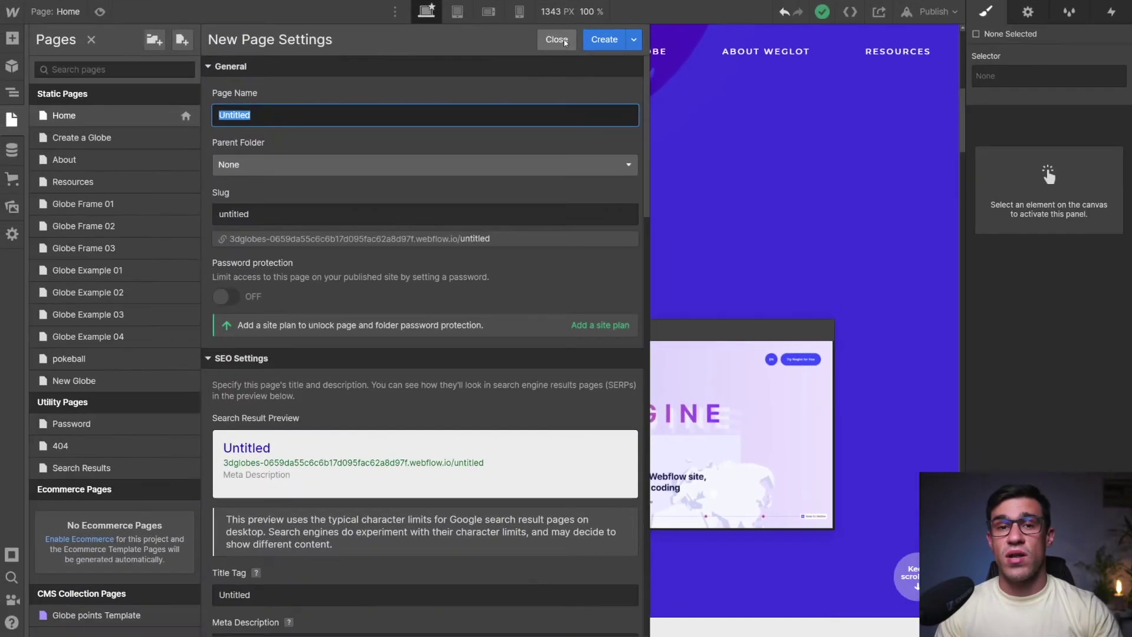
pyautogui.click(556, 39)
# Search the finder for "globe" and open the Globe points collection to view its items
pyautogui.hotkey('ctrl', 'k')
pyautogui.write('globe')
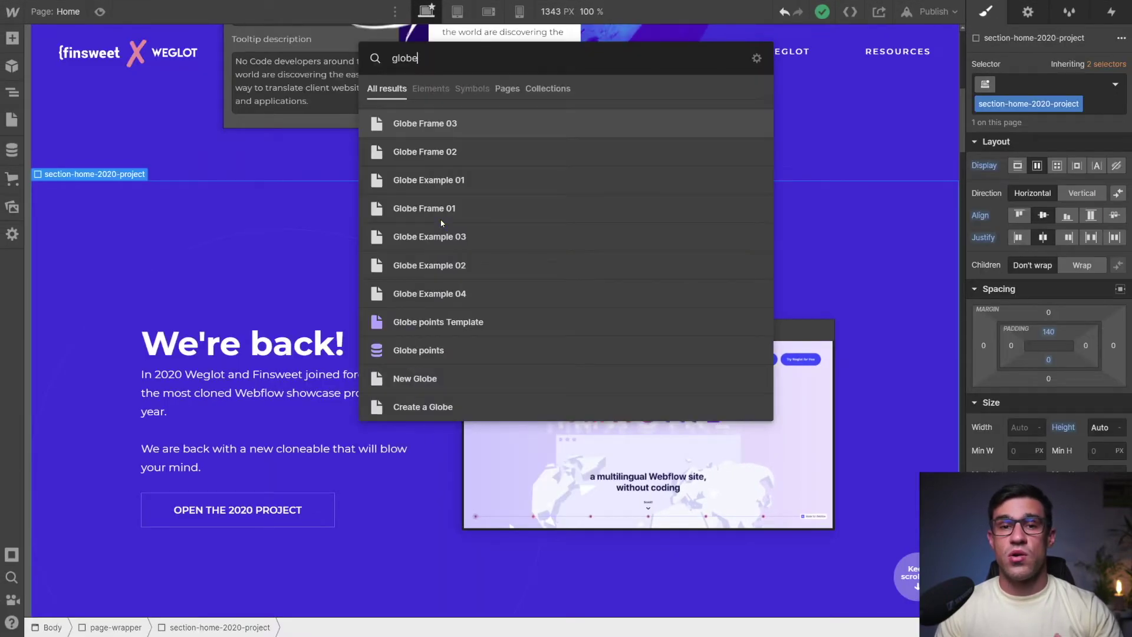
pyautogui.click(433, 352)
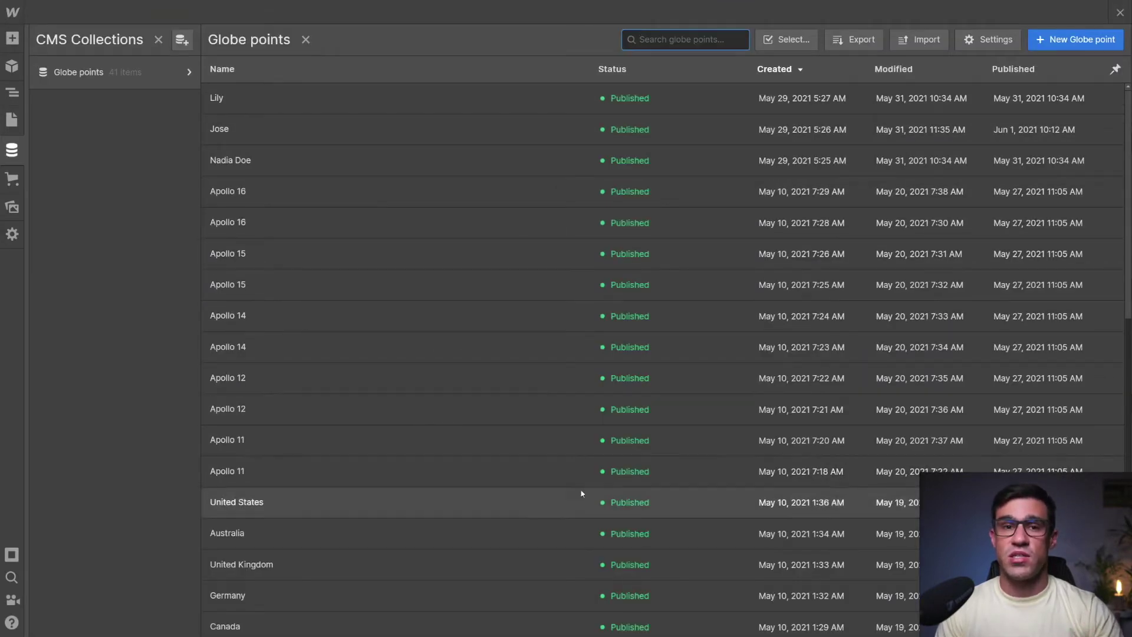
pyautogui.scroll(-3, 719, 236)
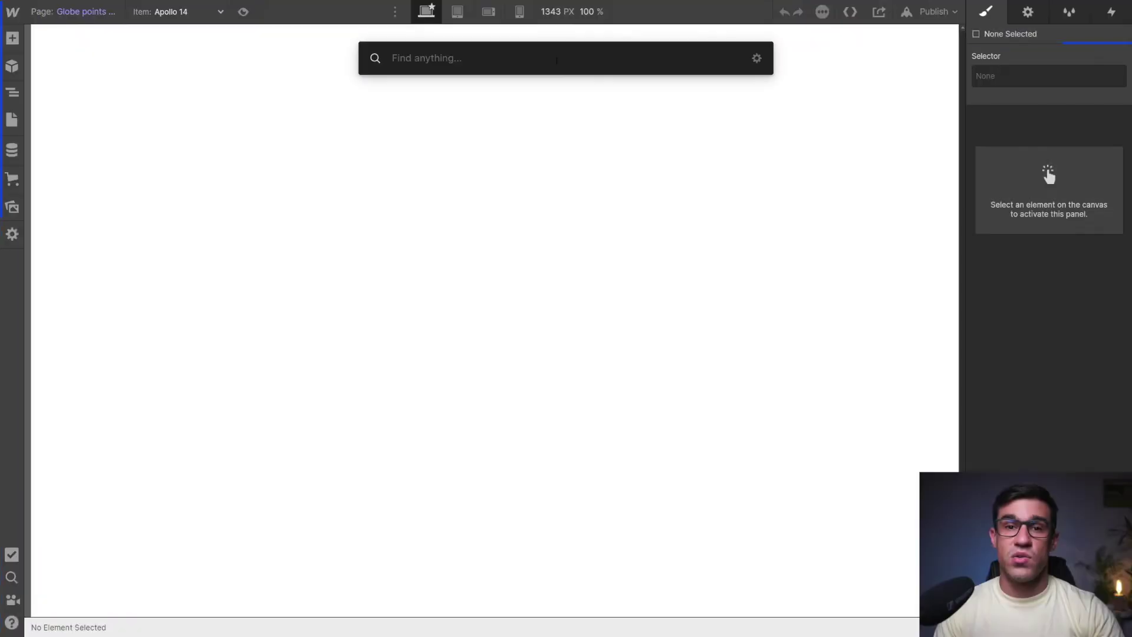
# Enable the "Add asset" and "Select on-page element" actions in the finder's settings
pyautogui.click(756, 58)
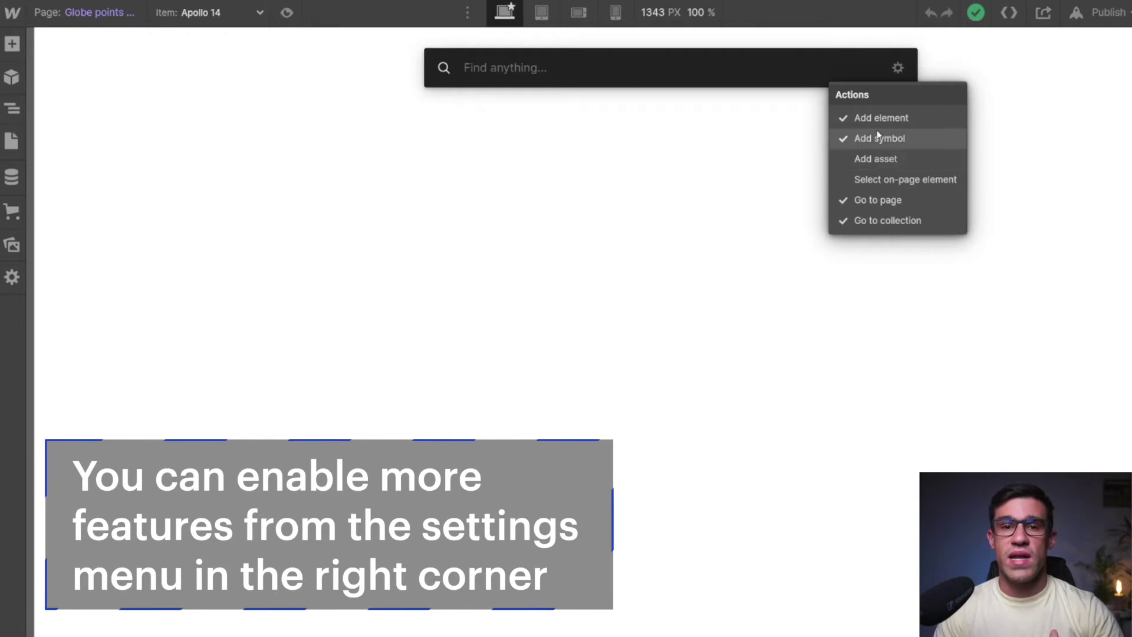
pyautogui.click(875, 161)
pyautogui.click(896, 180)
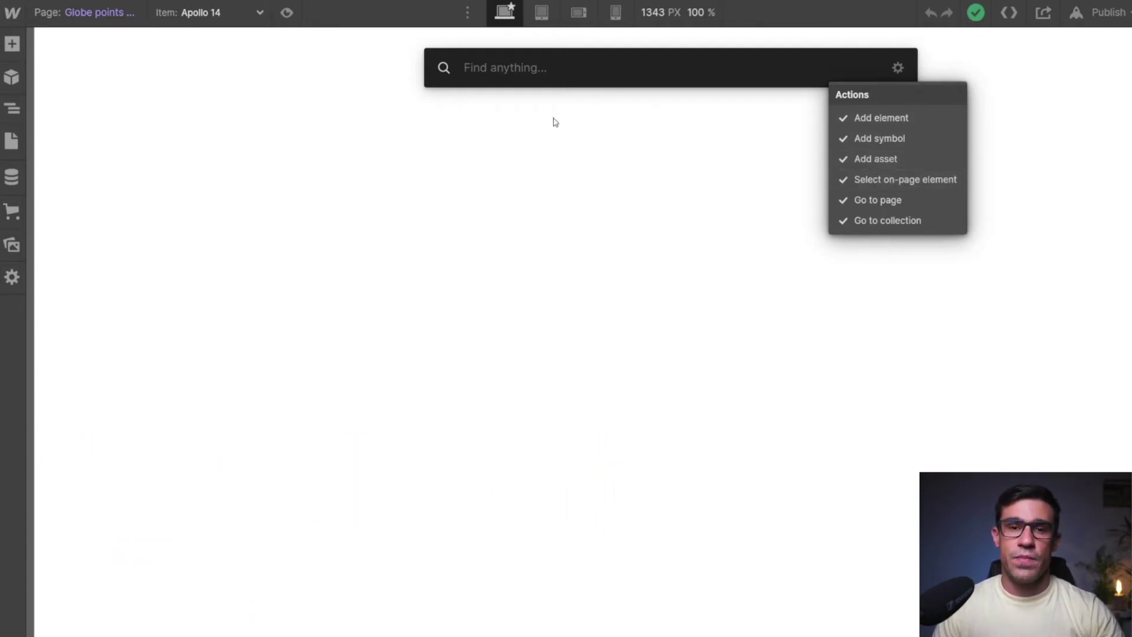
# Return to the Home page and search the finder for "text"
pyautogui.click(90, 11)
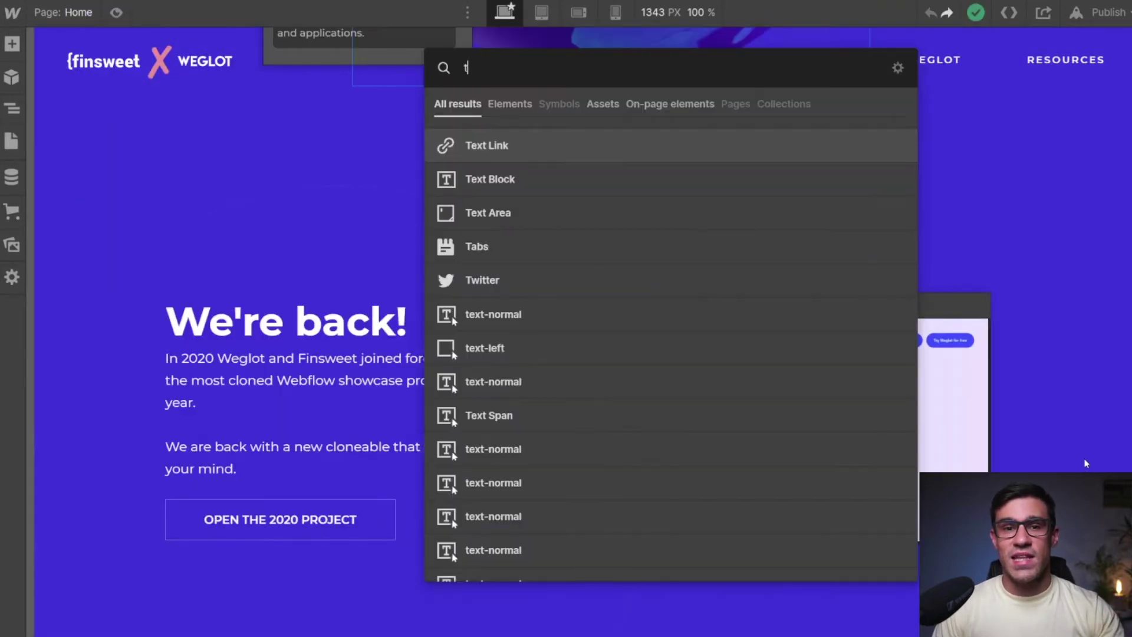
pyautogui.write('ext')
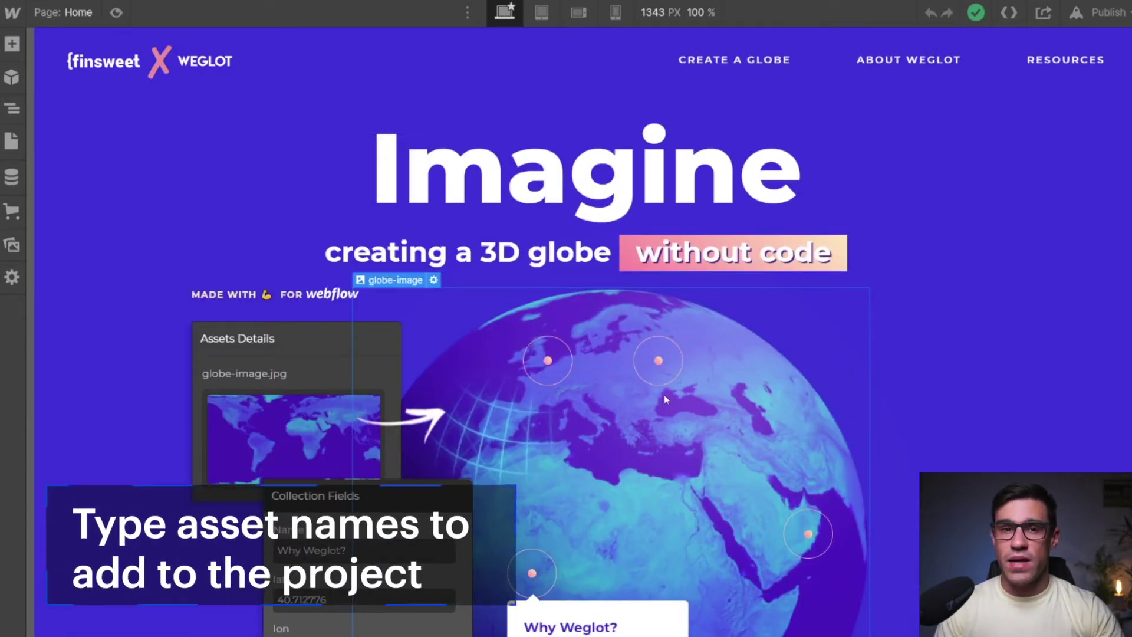
# Insert the pokeball.jpg asset next to the globe image through the finder, and undo the insertion
pyautogui.press('super+e')
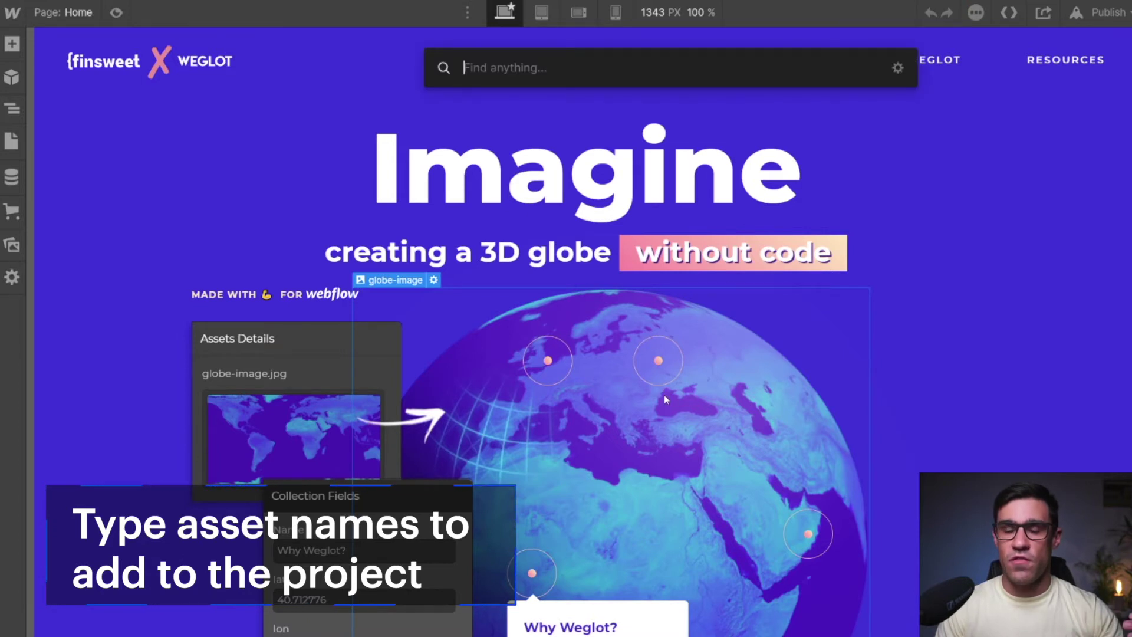
pyautogui.write('pok')
pyautogui.press('Down')
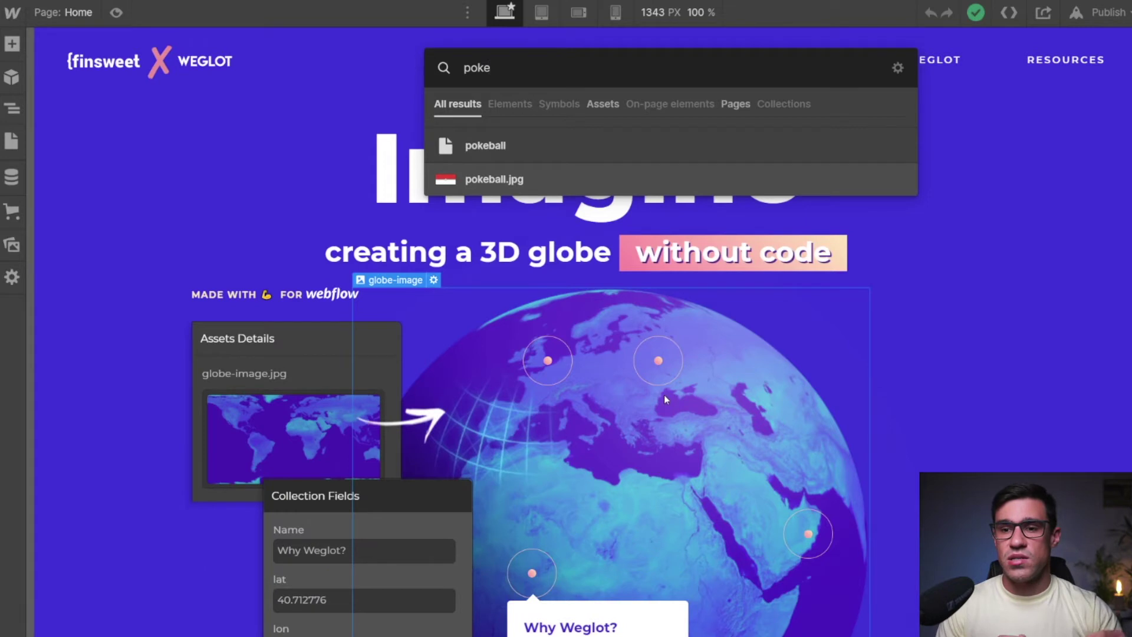
pyautogui.press('Return')
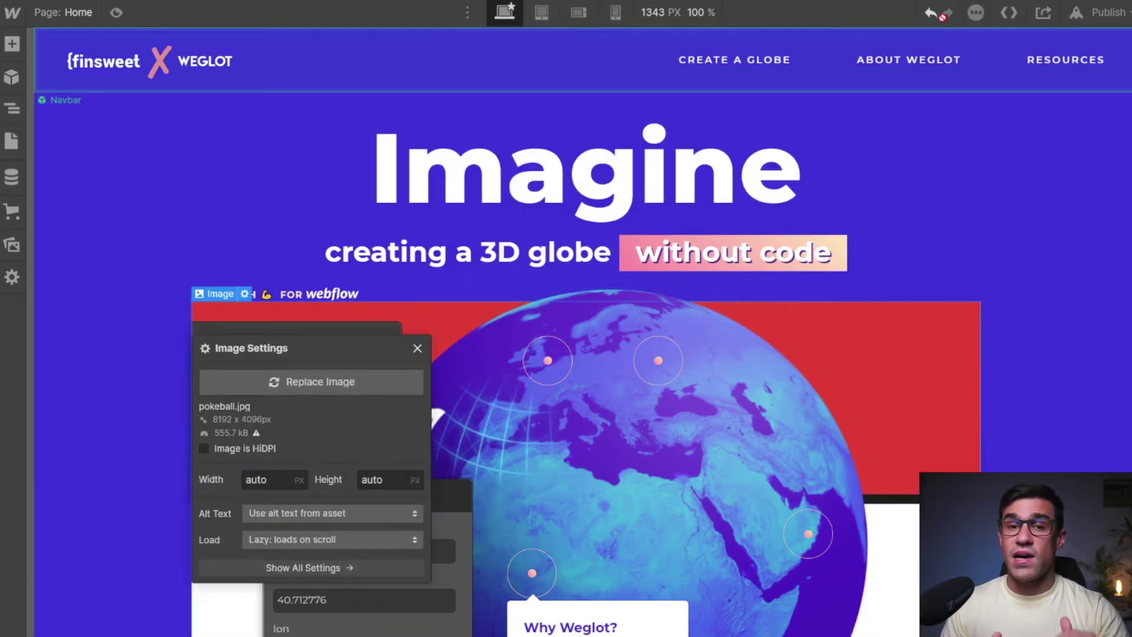
pyautogui.click(931, 13)
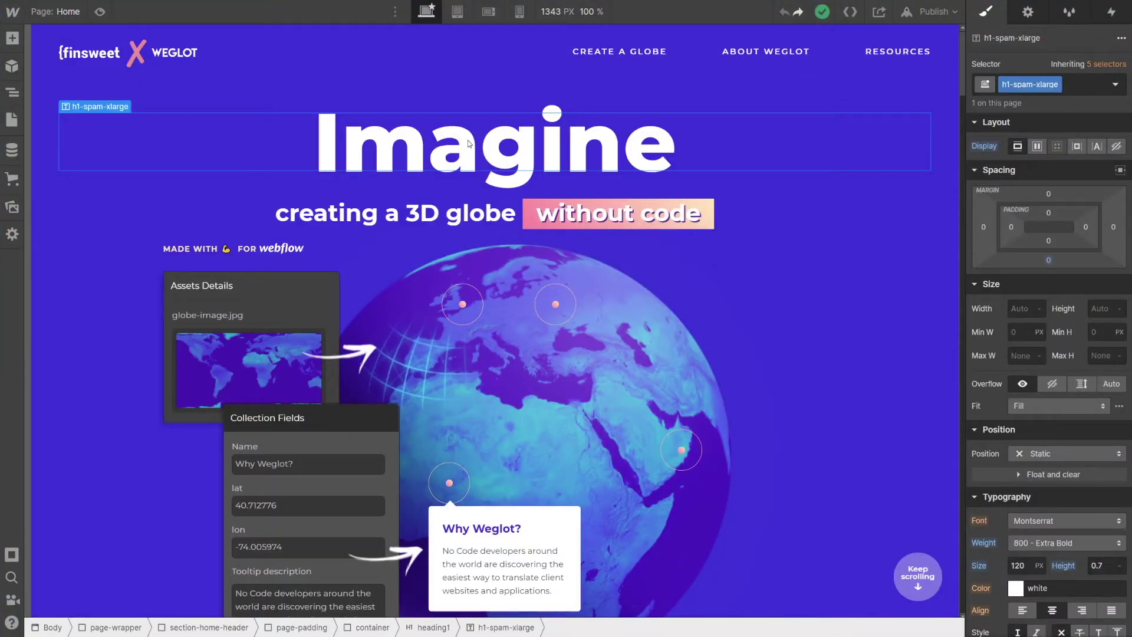
# Add the combo class "extra class" to the "Imagine" heading's h1-spam-xlarge element, and undo it
pyautogui.hotkey('ctrl', 'Return')
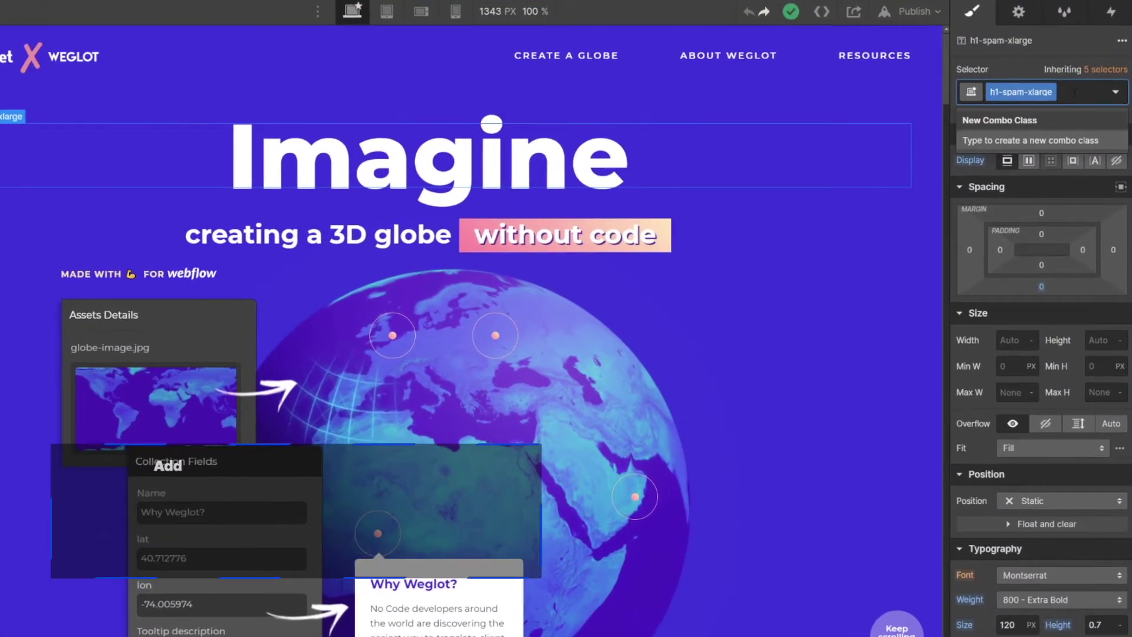
pyautogui.write('extra class')
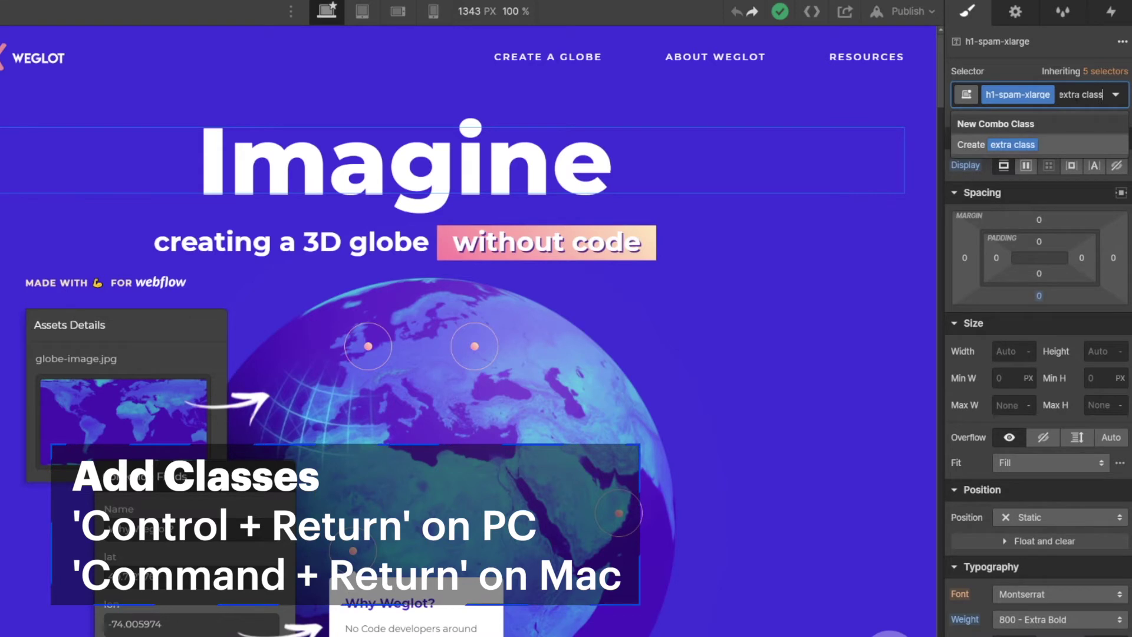
pyautogui.press('Return')
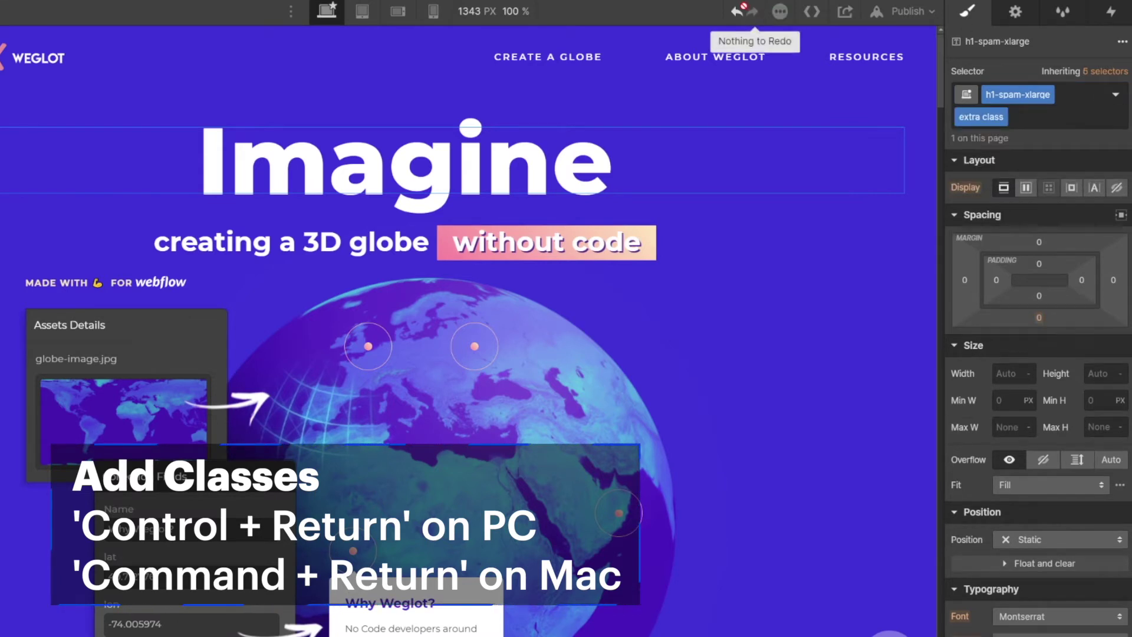
pyautogui.hotkey('ctrl', 'z')
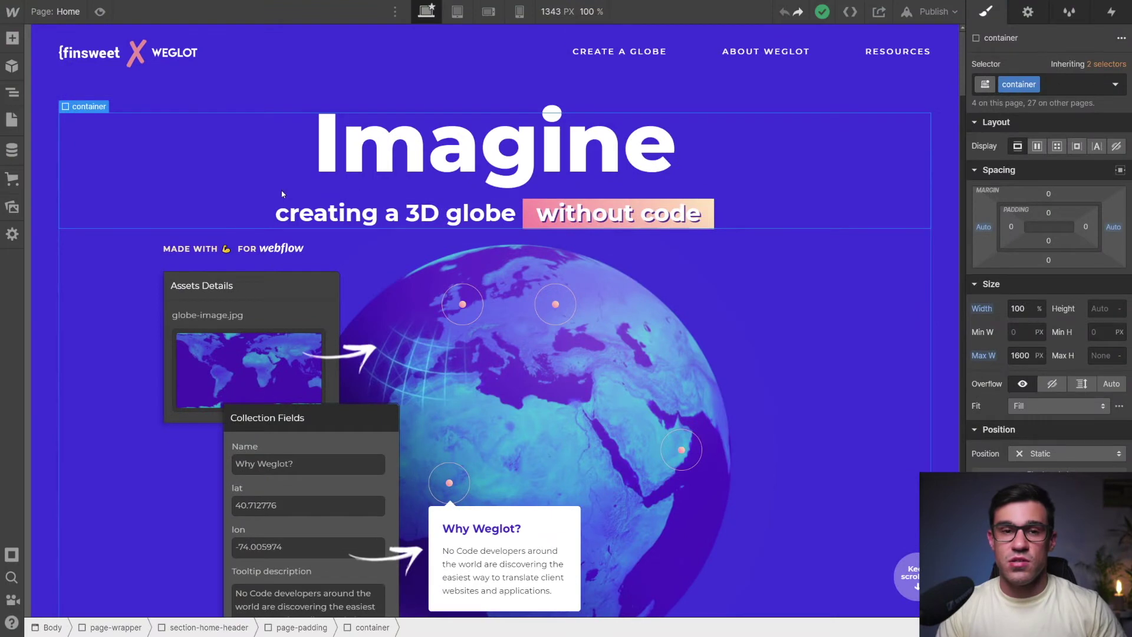
# Create a symbol named "Hero" from the container holding the "Imagine" heading
pyautogui.hotkey('ctrl', 'shift', 'a')
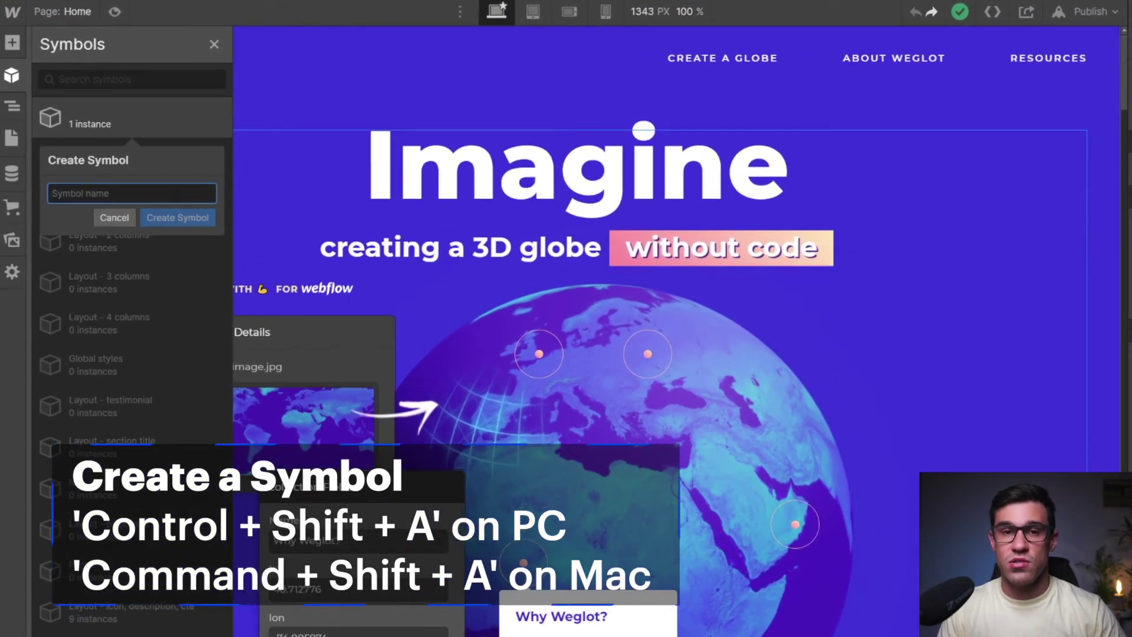
pyautogui.write('Hero')
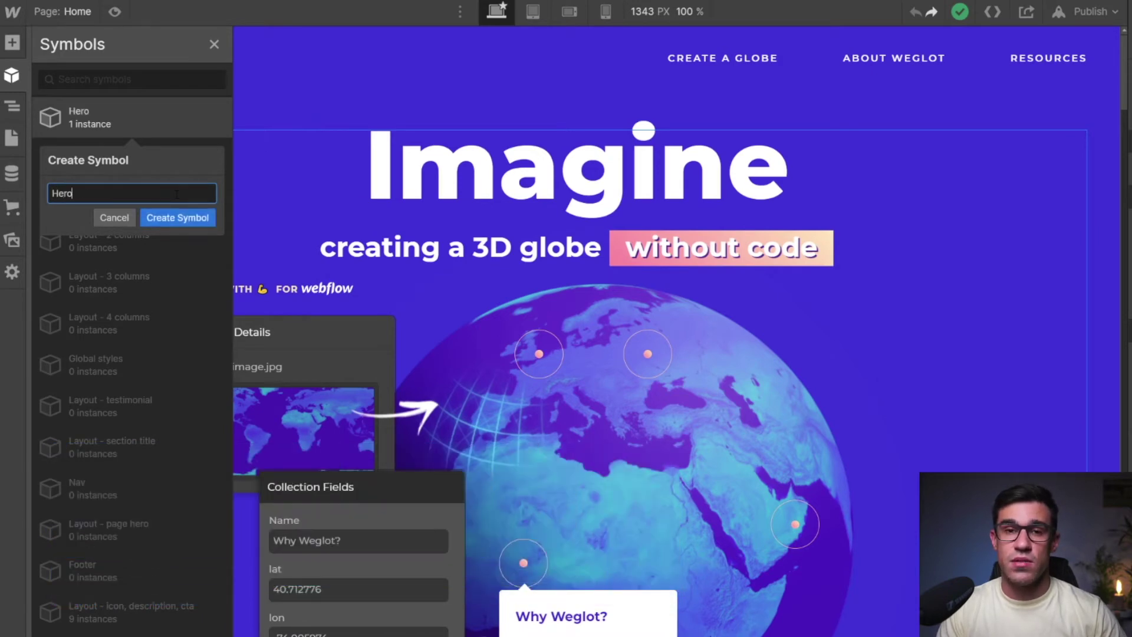
pyautogui.press('Return')
# Duplicate the "We're back!" text-left block into the grid's second column beside the browser graphic
pyautogui.scroll(-10, 664, 287)
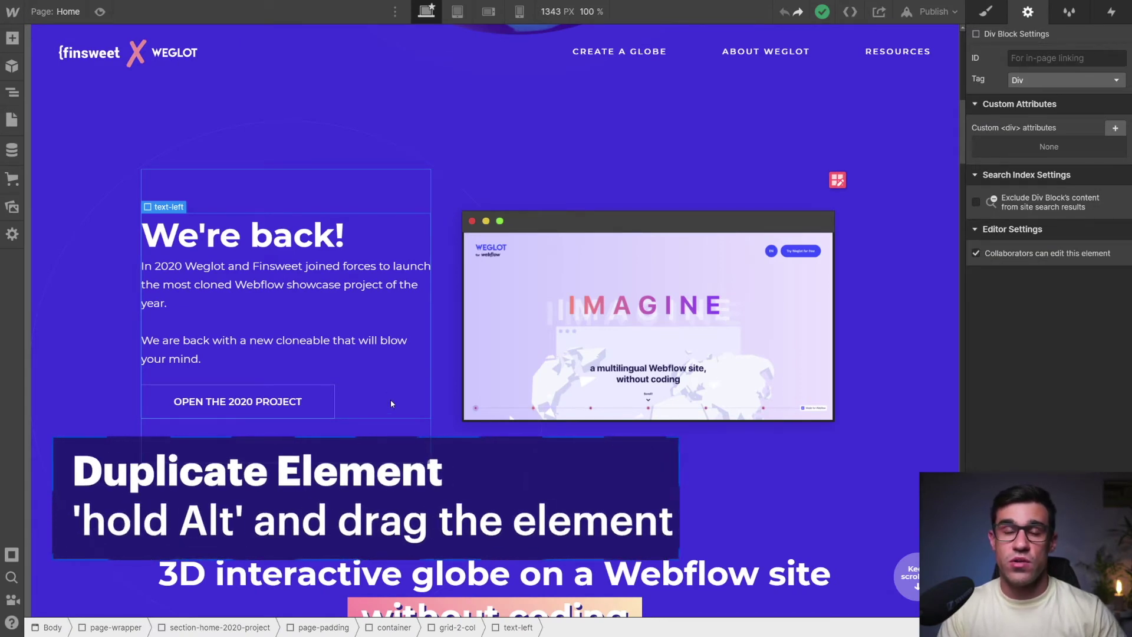
pyautogui.moveTo(354, 189); pyautogui.dragTo(660, 183)
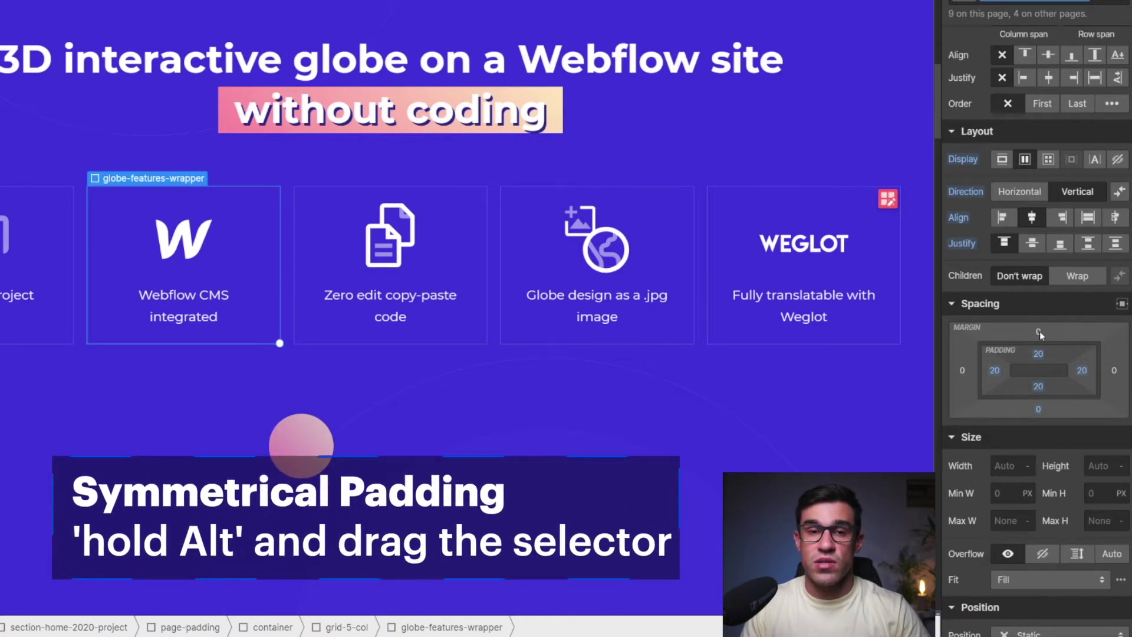
# Apply a 27 px margin to all sides of the Webflow CMS feature's globe-features-wrapper, and reset the margin
pyautogui.moveTo(1038, 332)
pyautogui.mouseDown()
pyautogui.moveTo(1038, 292)
pyautogui.moveTo(1040, 332)
pyautogui.moveTo(1043, 310)
pyautogui.mouseUp()
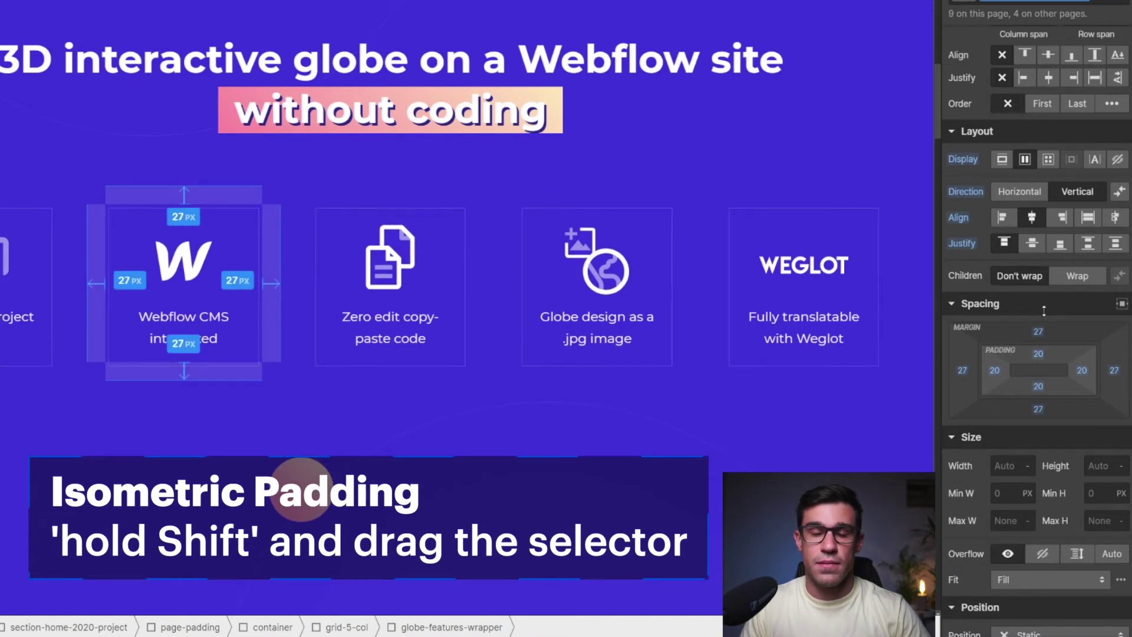
pyautogui.keyDown('alt'); pyautogui.click(1039, 331); pyautogui.keyUp('alt')
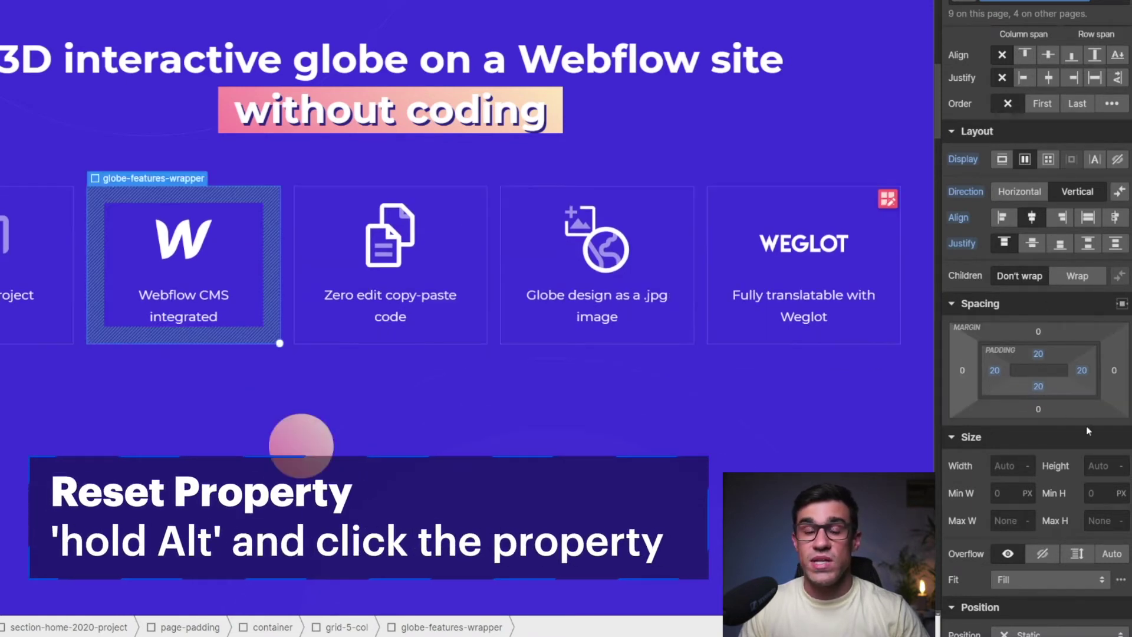
pyautogui.scroll(-2, 1085, 426)
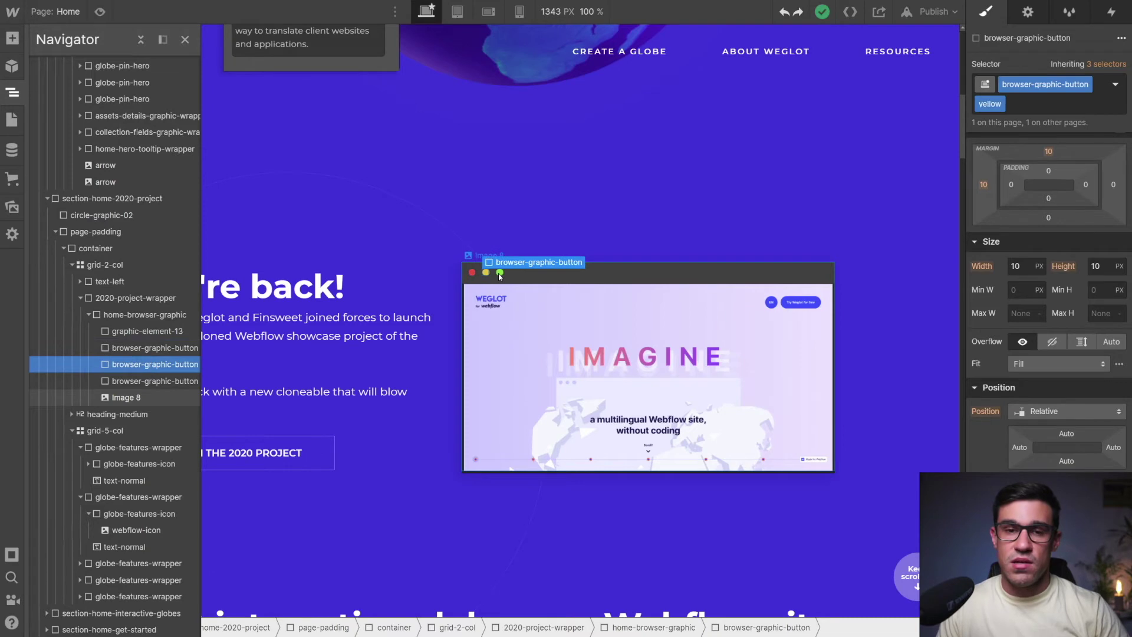
# Move the selection between sibling elements in the browser graphic, from the yellow button to graphic-element-13
pyautogui.press('Right')
pyautogui.press('Left')
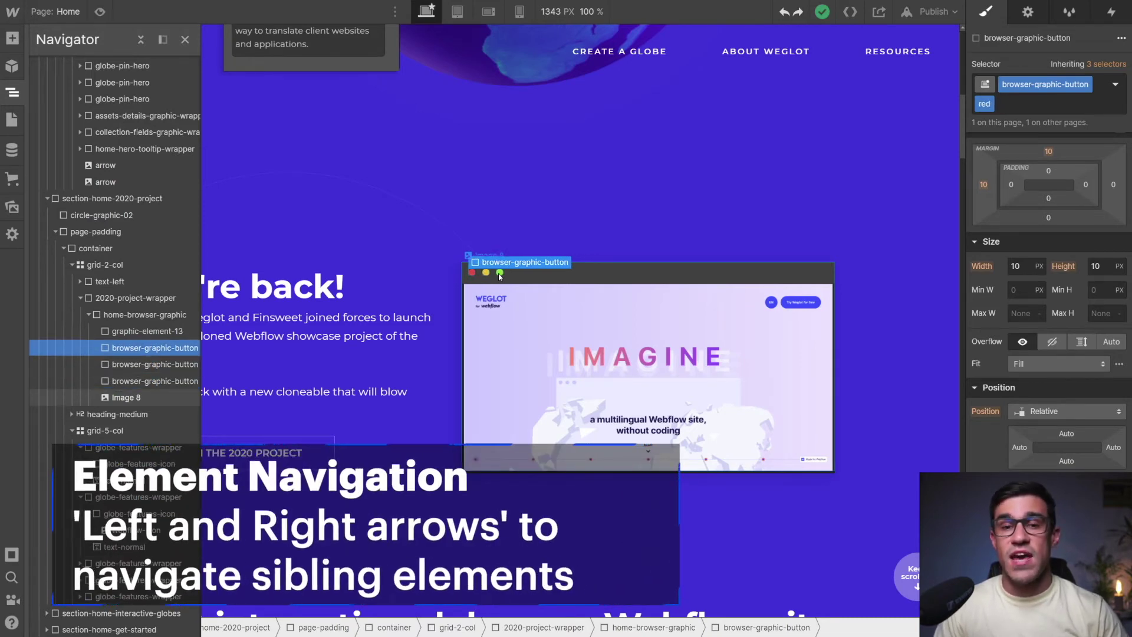
pyautogui.press('Left')
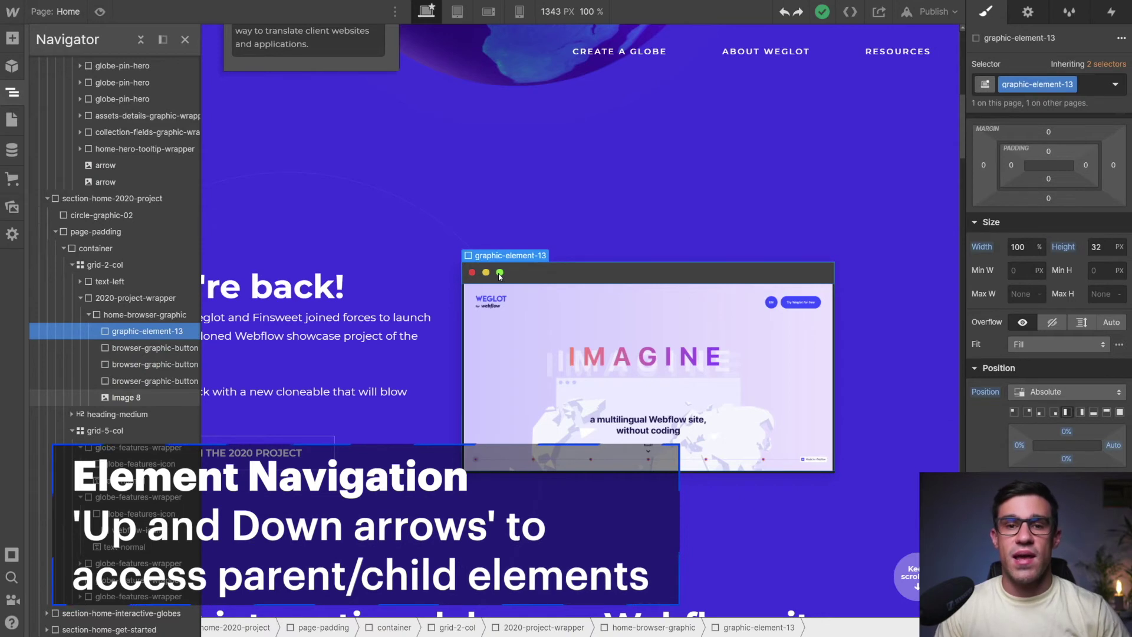
# Move the selection between parent and child elements, from graphic-element-13 through home-browser-graphic and its wrapper to the text-left block
pyautogui.press('Up')
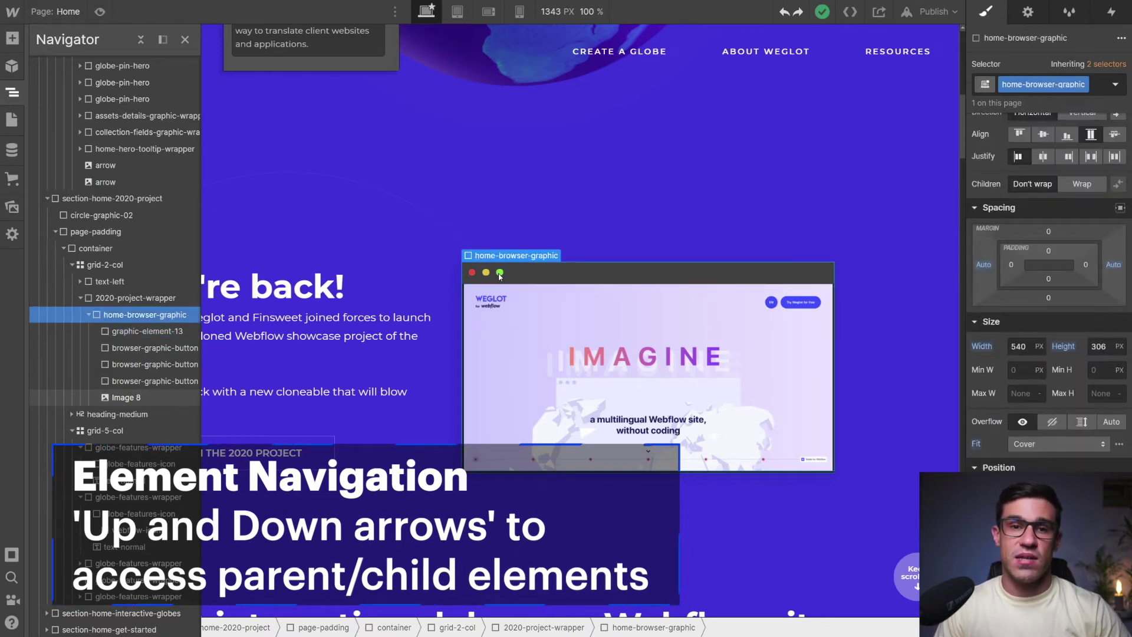
pyautogui.press('Down')
pyautogui.press('Up')
pyautogui.press('Up')
pyautogui.press('Left')
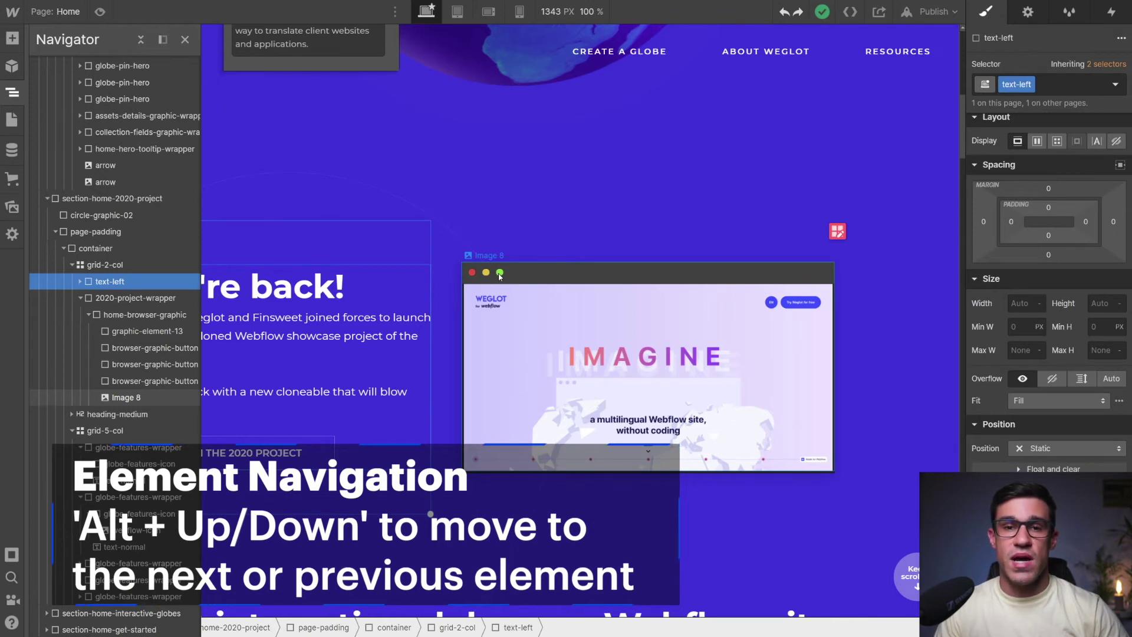
# Walk the selection to the previous and next elements, from text-left up past grid-2-col and down to the green browser-graphic-button
pyautogui.hotkey('alt', 'Up')
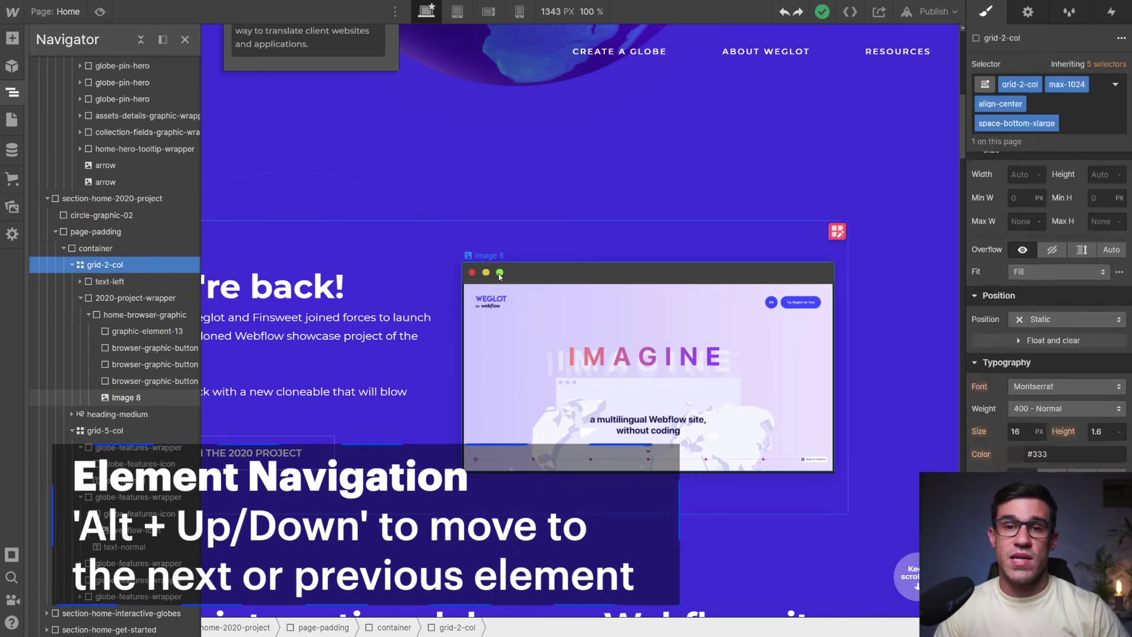
pyautogui.press('Up')
pyautogui.press('Down')
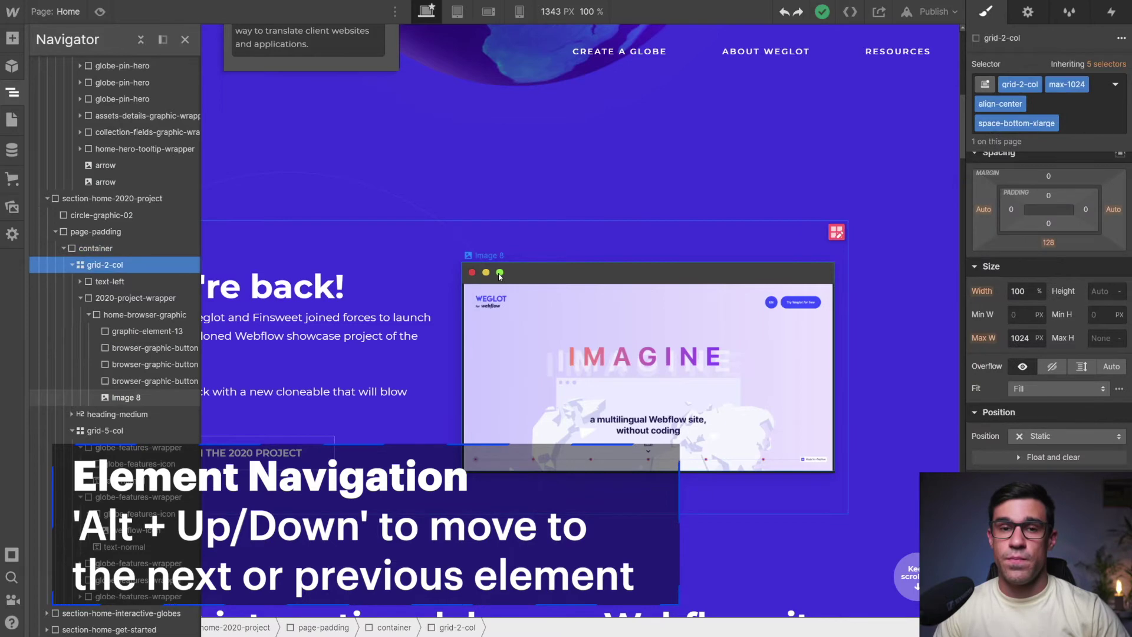
pyautogui.press('Down')
pyautogui.press('Down')
pyautogui.press('Down')
pyautogui.press('Down')
pyautogui.press('Down')
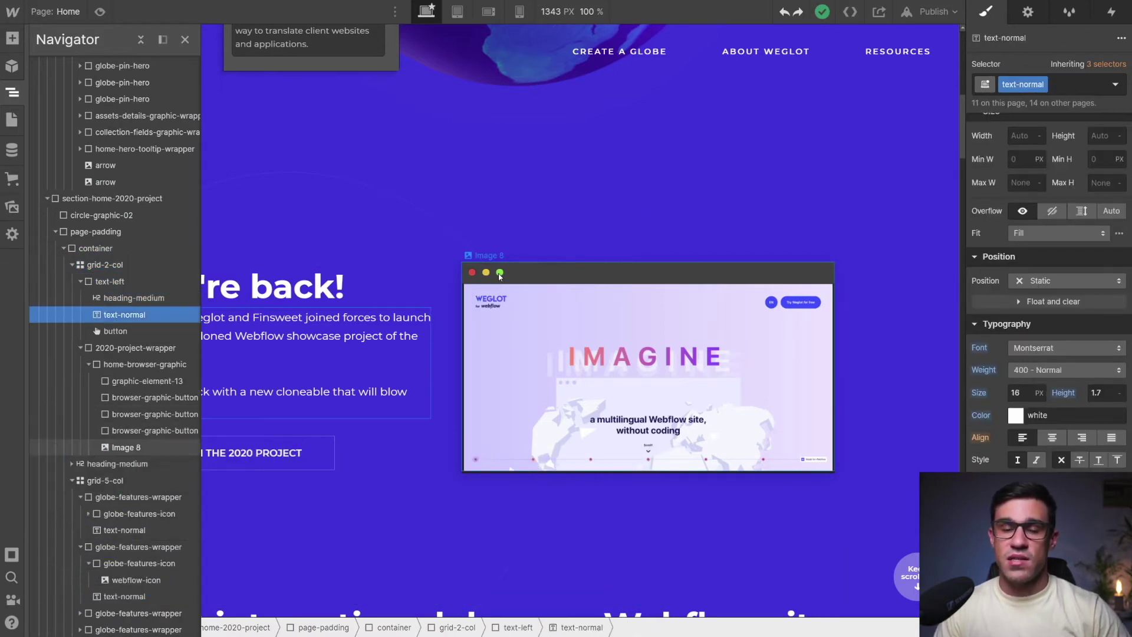
pyautogui.press('Down')
pyautogui.press('Down')
pyautogui.press('Down')
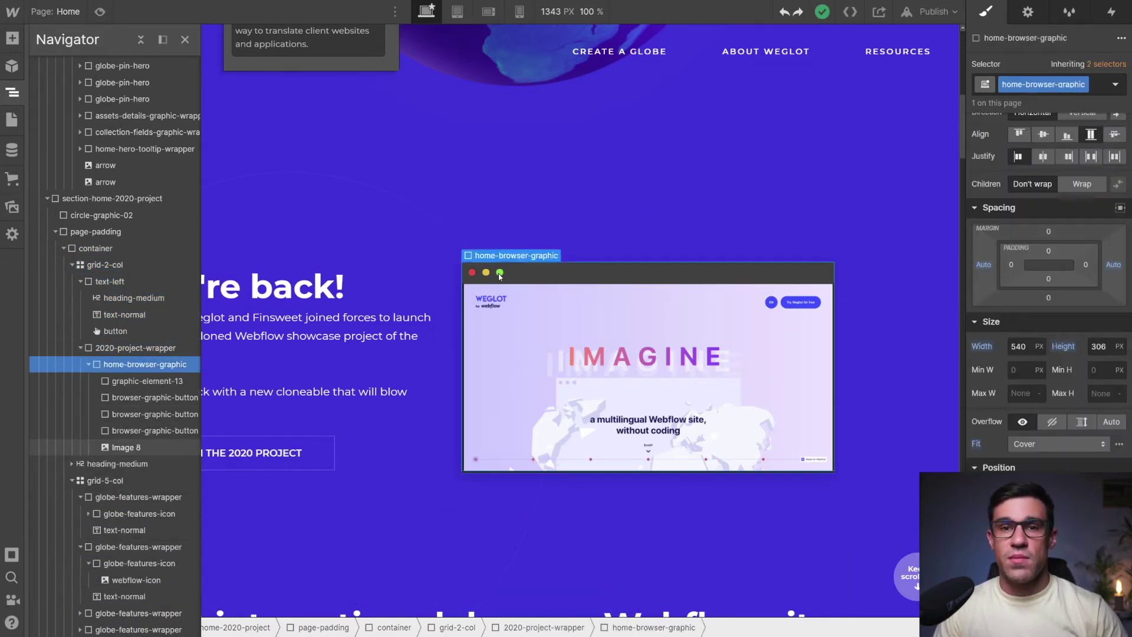
pyautogui.press('Down')
pyautogui.press('Down')
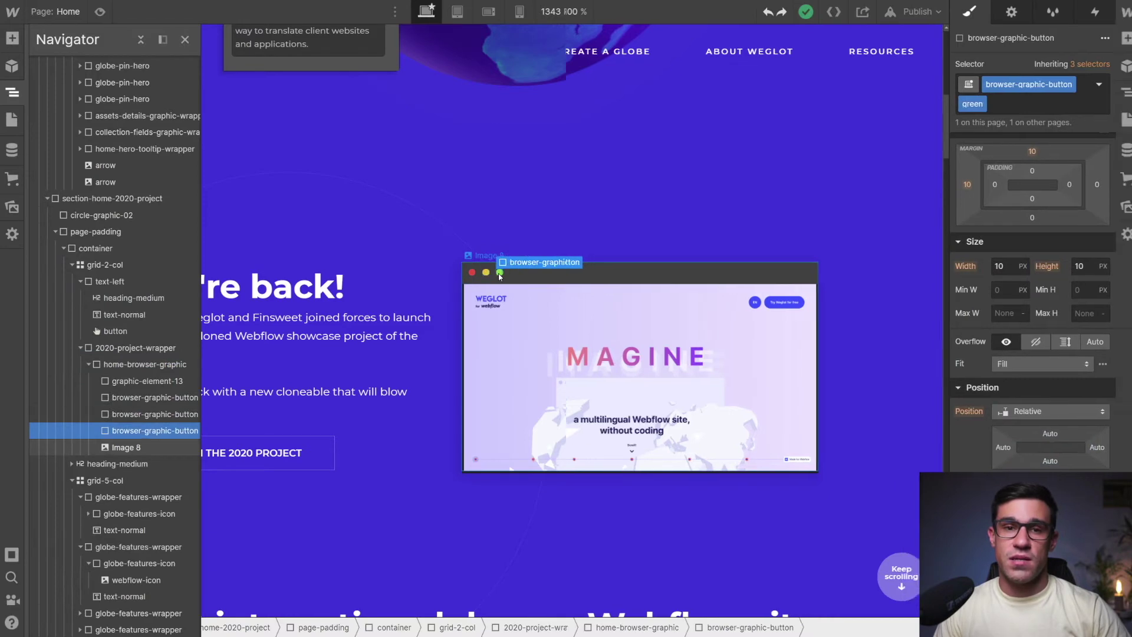
# Select the 2020 project section's container, preview the page at the tablet and both mobile breakpoints, and return to desktop
pyautogui.click(489, 224)
pyautogui.scroll(-4, 476, 73)
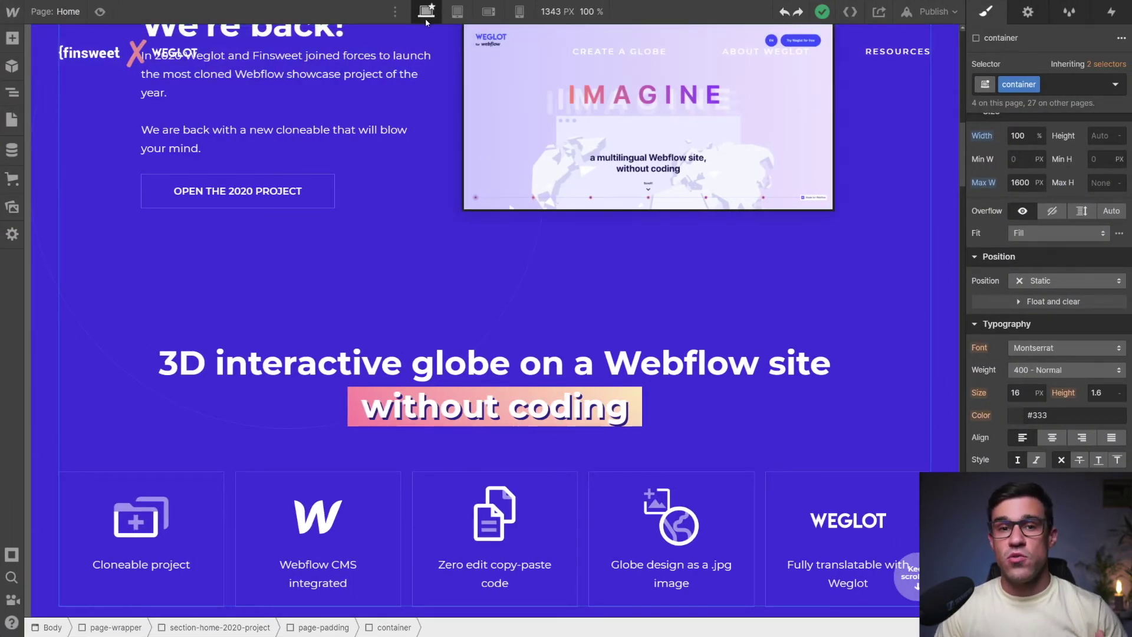
pyautogui.hotkey('shift', '2')
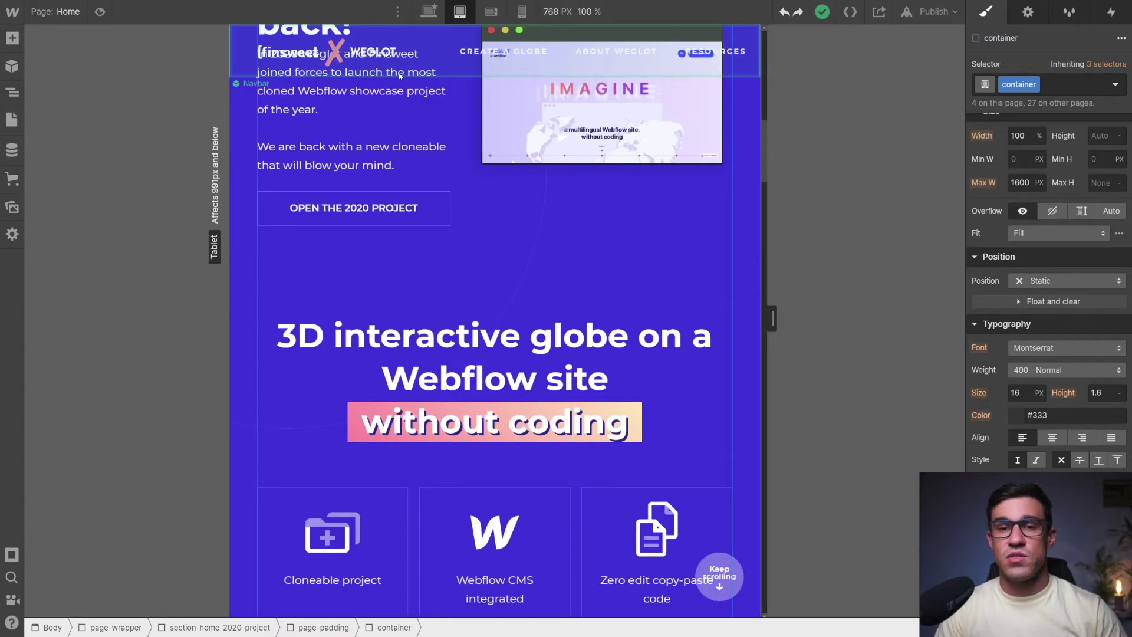
pyautogui.hotkey('shift', '3')
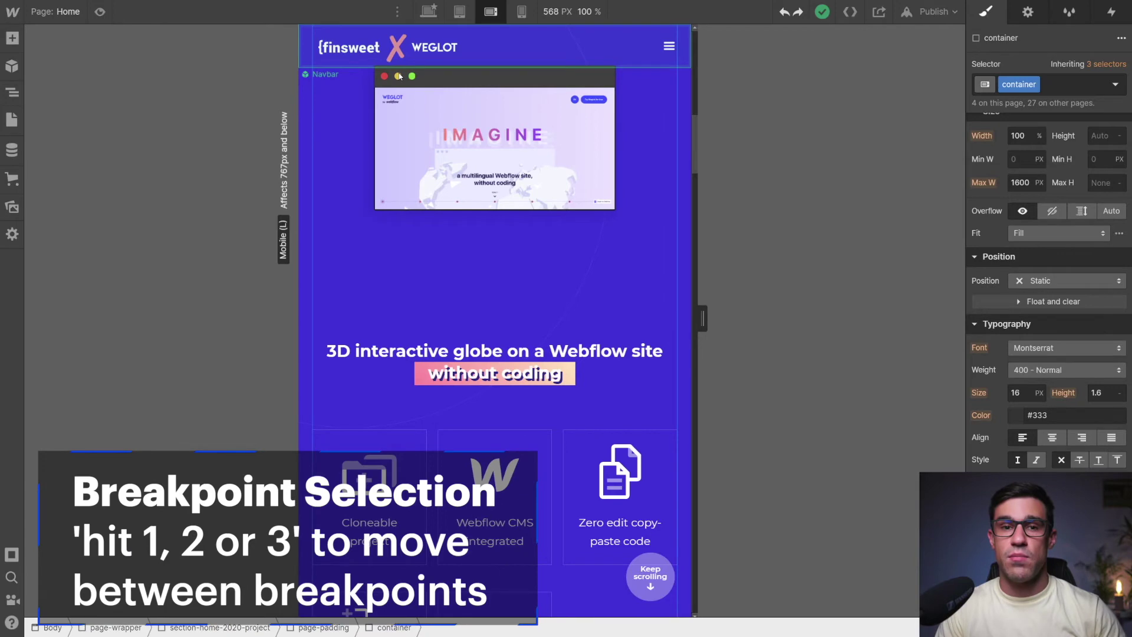
pyautogui.hotkey('shift', '4')
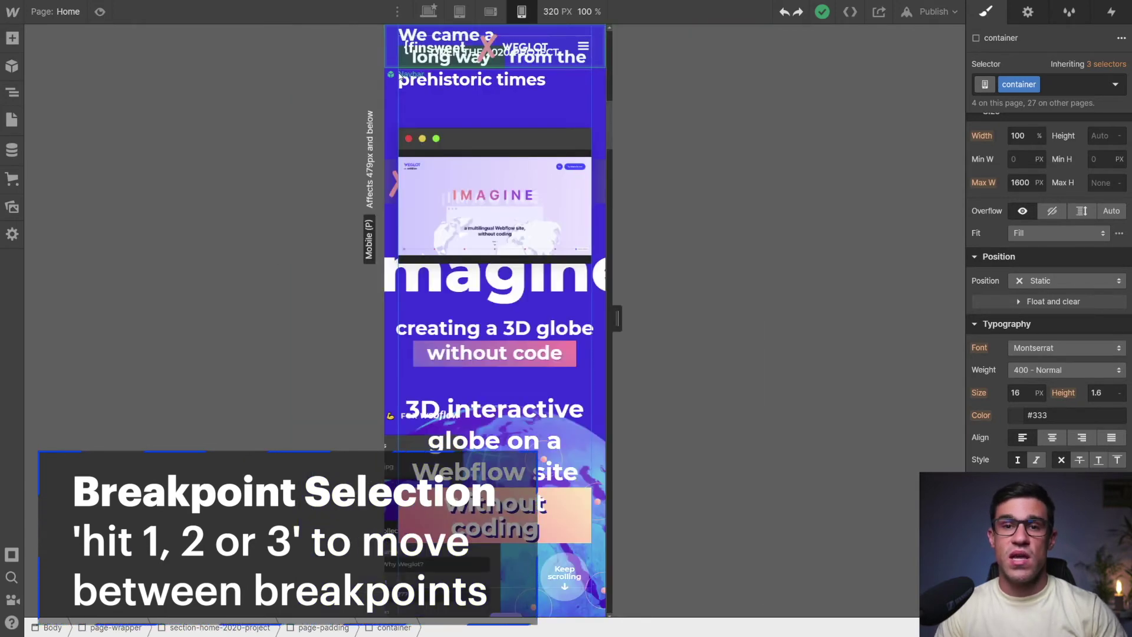
pyautogui.hotkey('shift', '3')
pyautogui.hotkey('shift', '1')
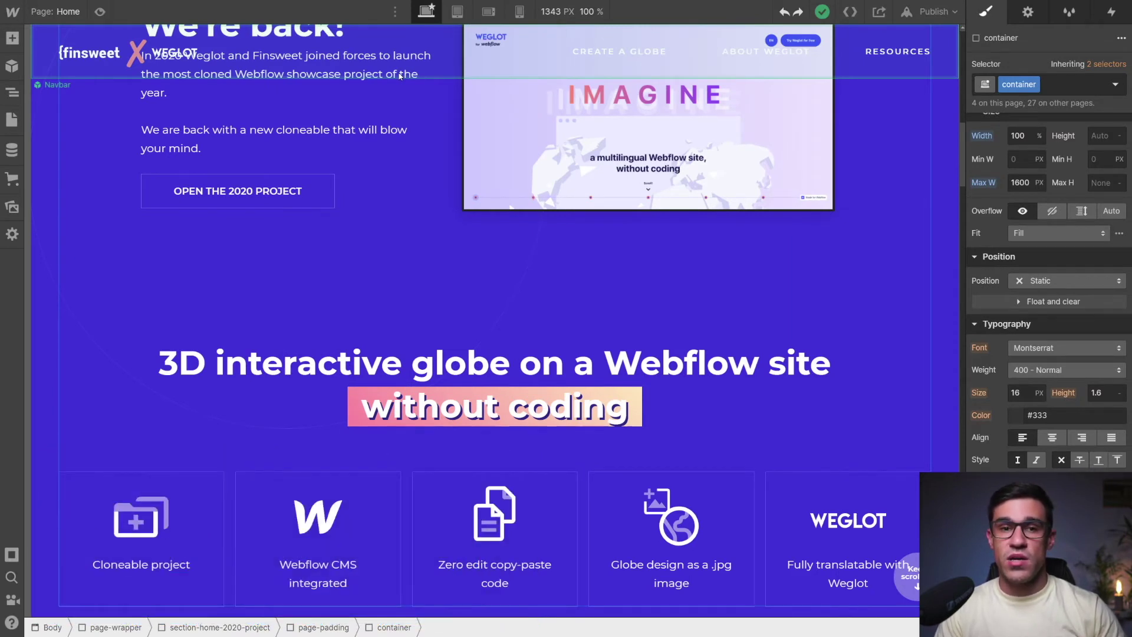
# Create a "1440px and up" breakpoint for the project
pyautogui.click(394, 13)
pyautogui.click(358, 80)
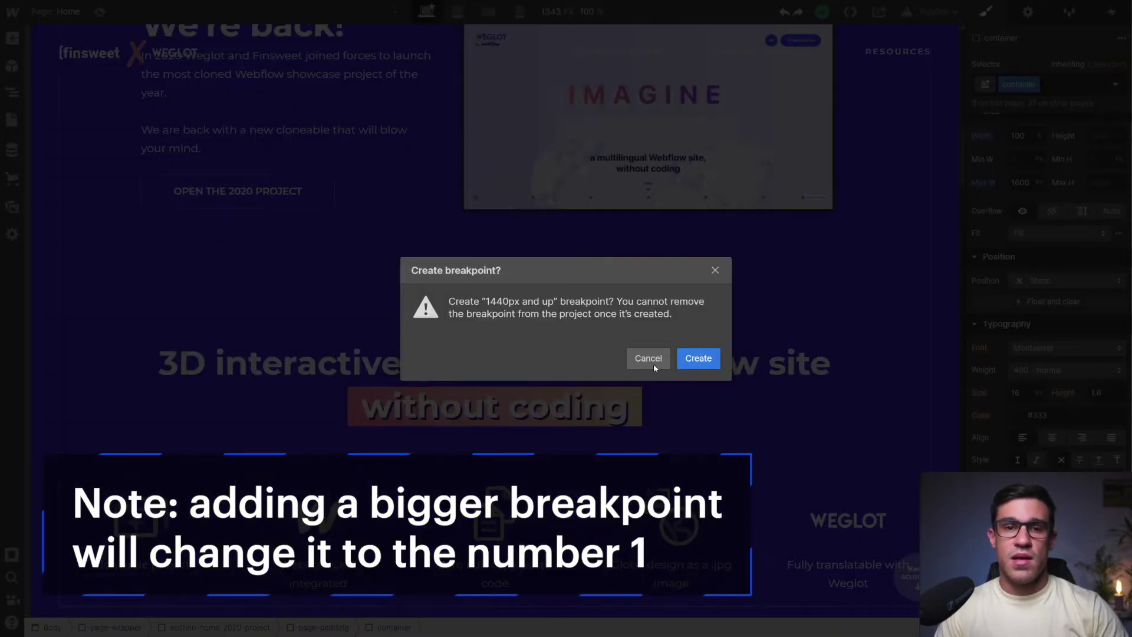
pyautogui.press('Return')
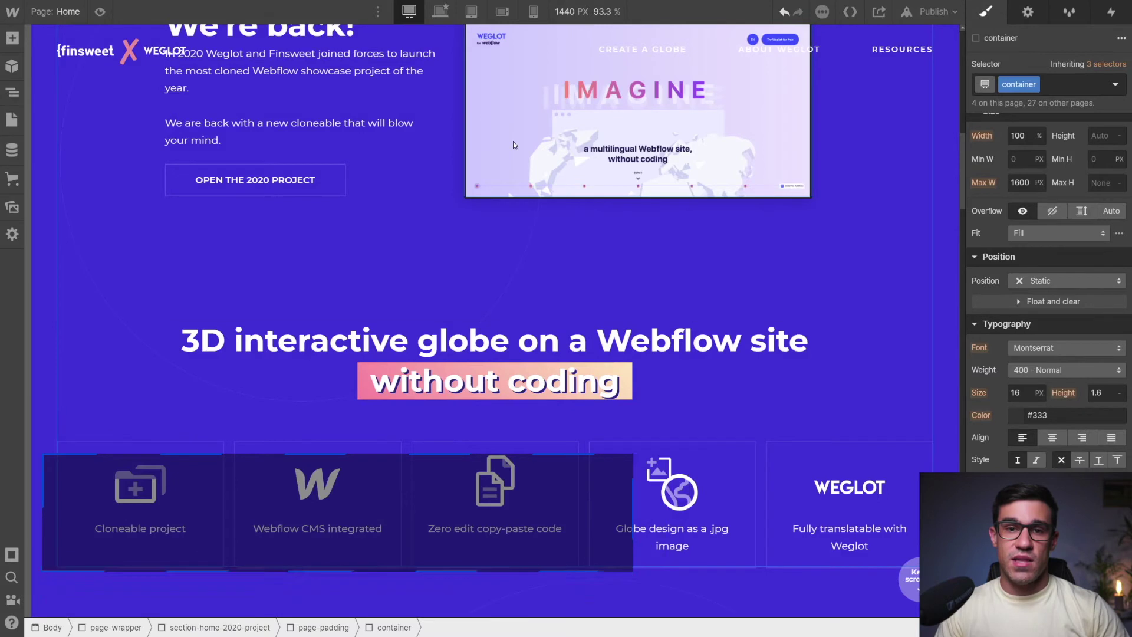
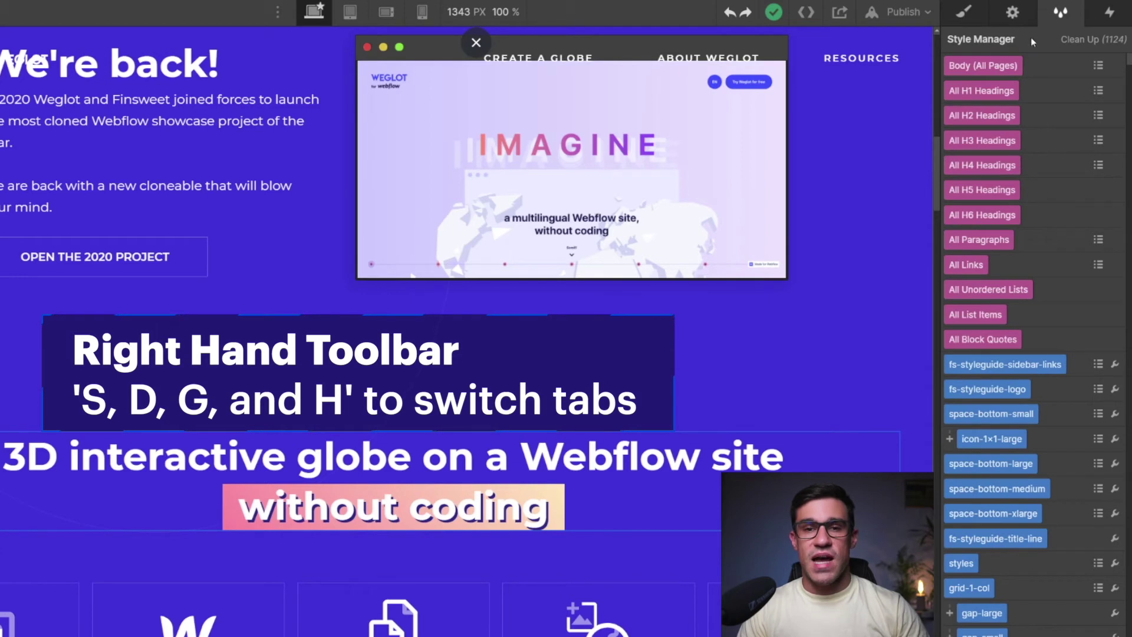
# View the page's interactions and the Style Manager, and return to the selected heading's style settings
pyautogui.press('h')
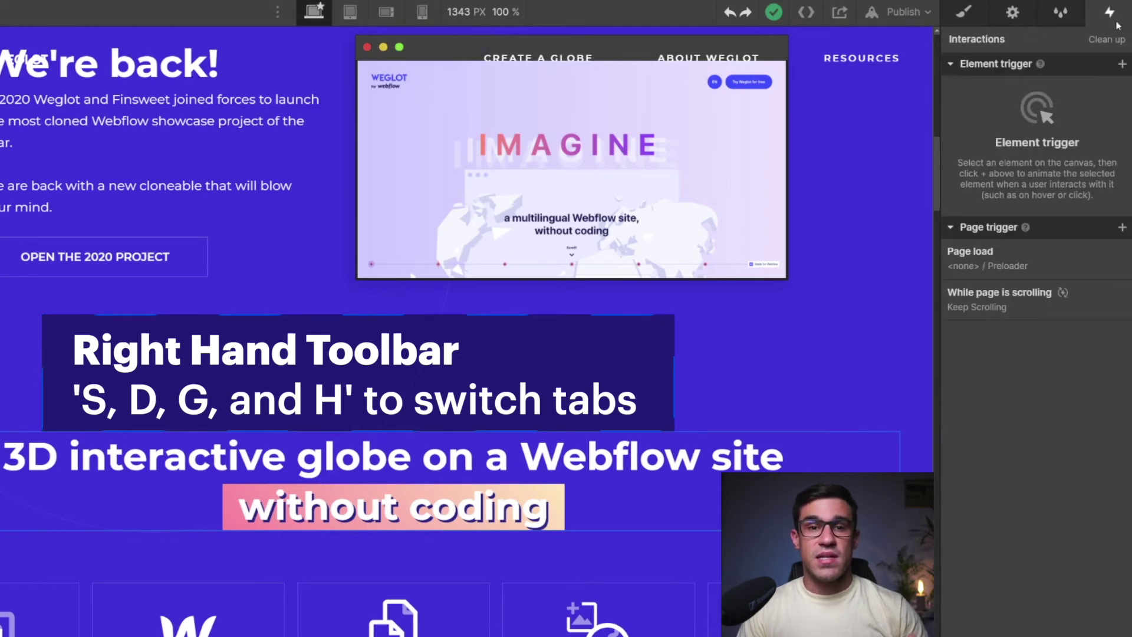
pyautogui.click(1064, 18)
pyautogui.press('s')
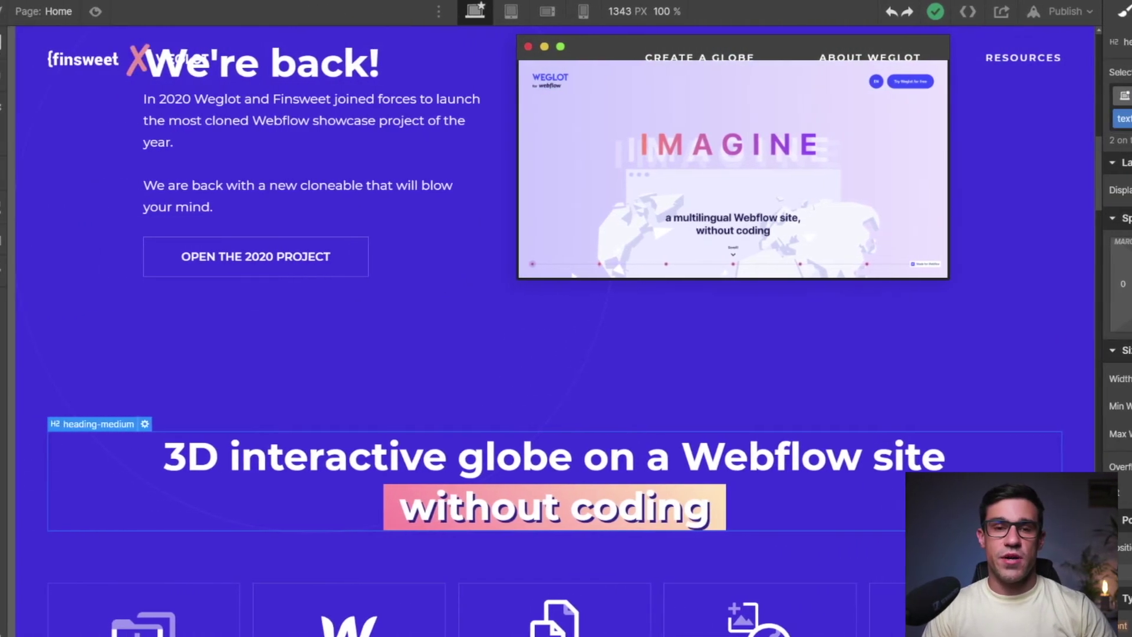
# Show and hide the library of elements that can be added, and repeat it
pyautogui.press('a')
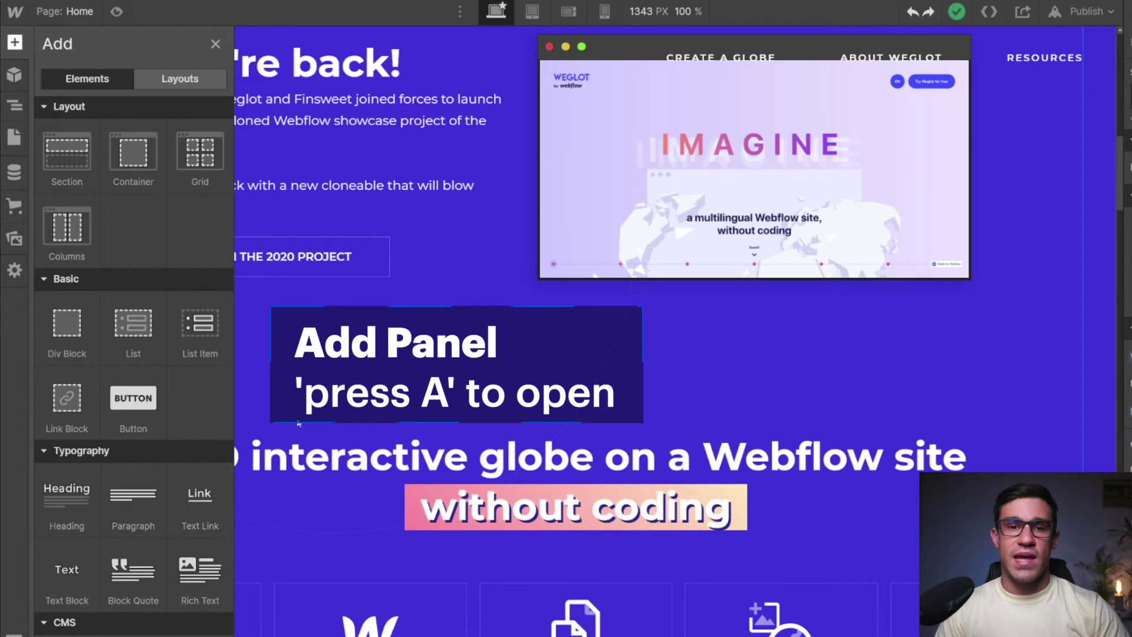
pyautogui.press('a')
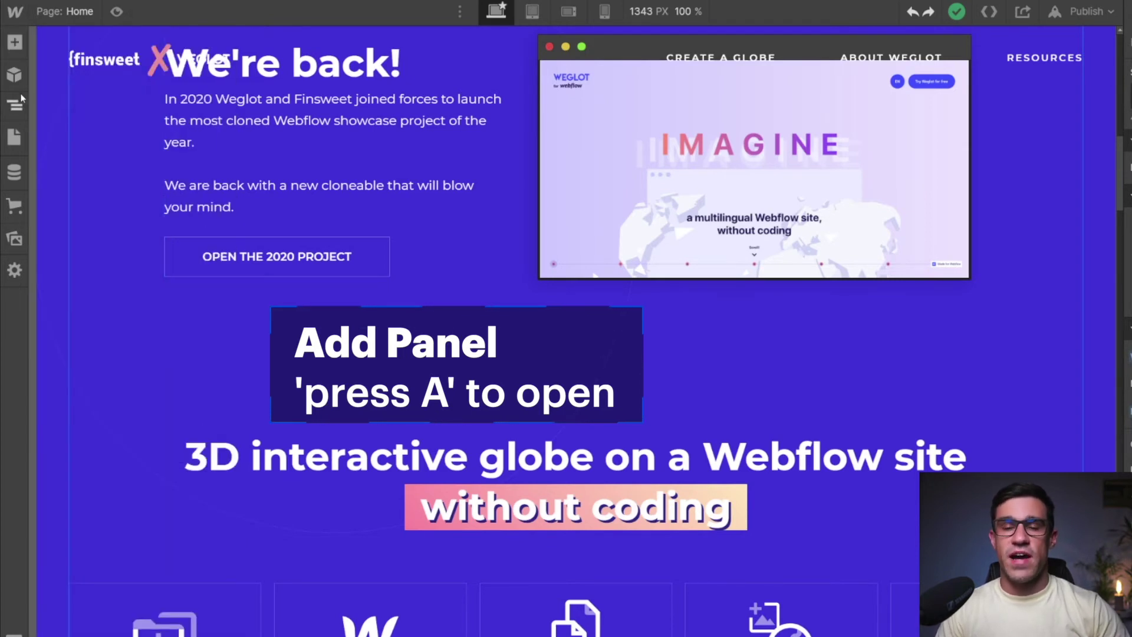
pyautogui.press('a')
pyautogui.press('a')
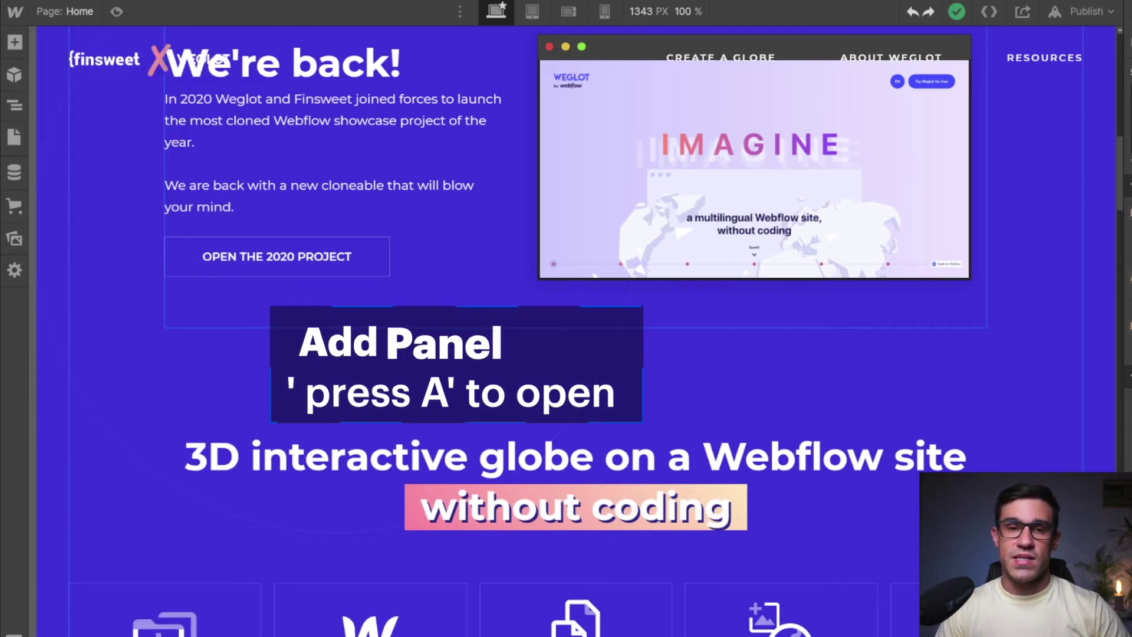
# Search the finder for "form" and step through the matching elements
pyautogui.press('super+e')
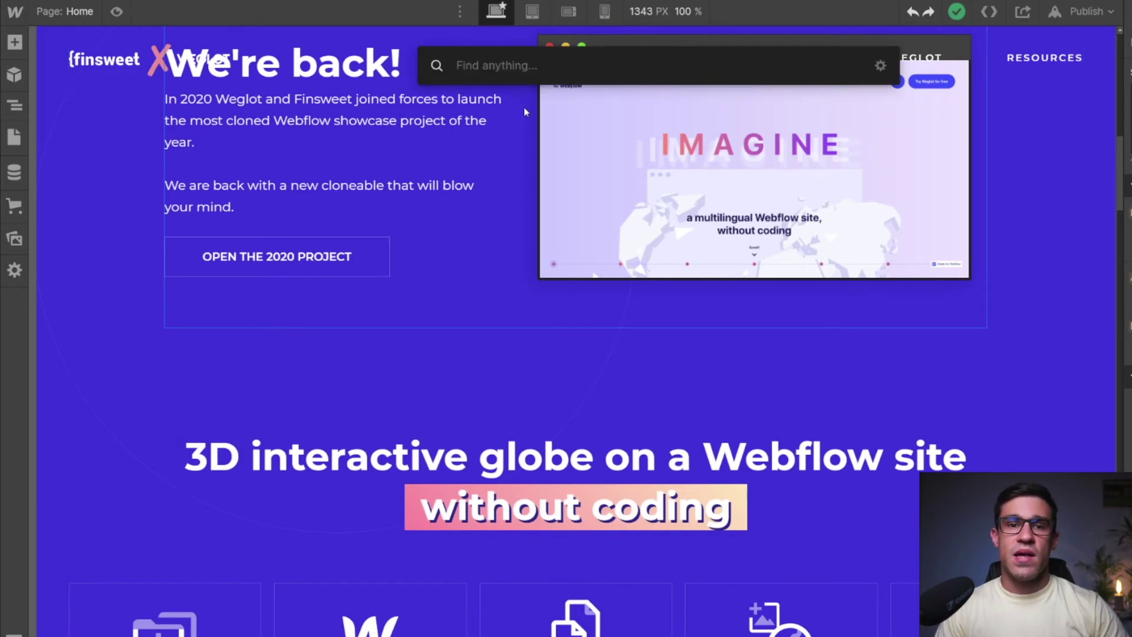
pyautogui.write('form')
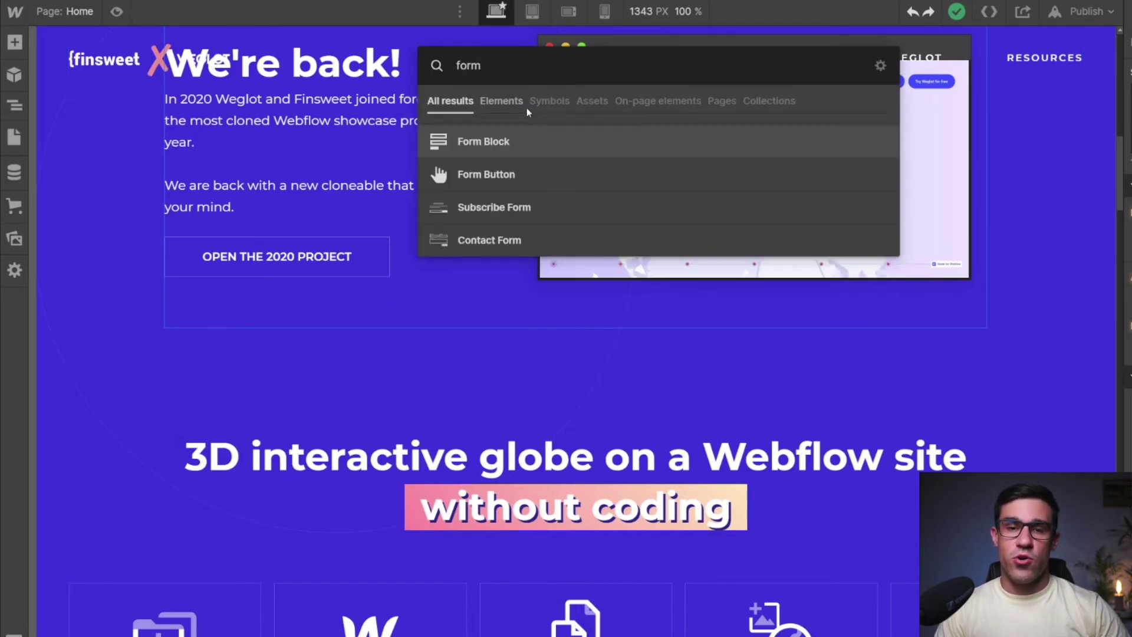
pyautogui.press('Down')
pyautogui.press('Down')
pyautogui.press('Down')
pyautogui.press('Down')
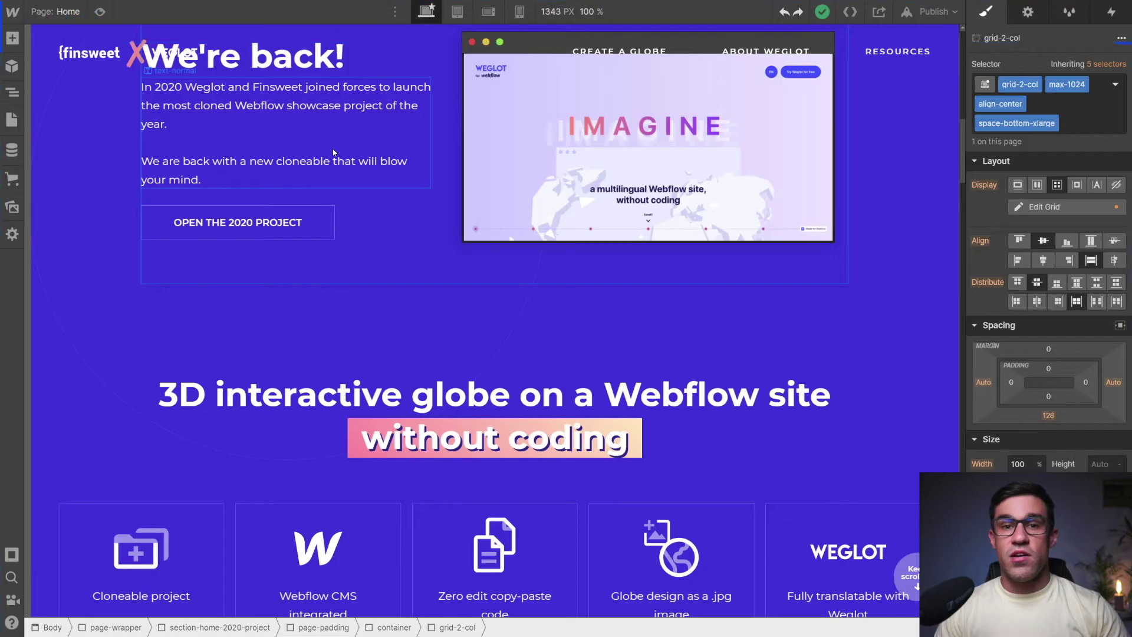
# Display the site's symbols list, and switch to the Navigator's element tree
pyautogui.hotkey('shift', 'a')
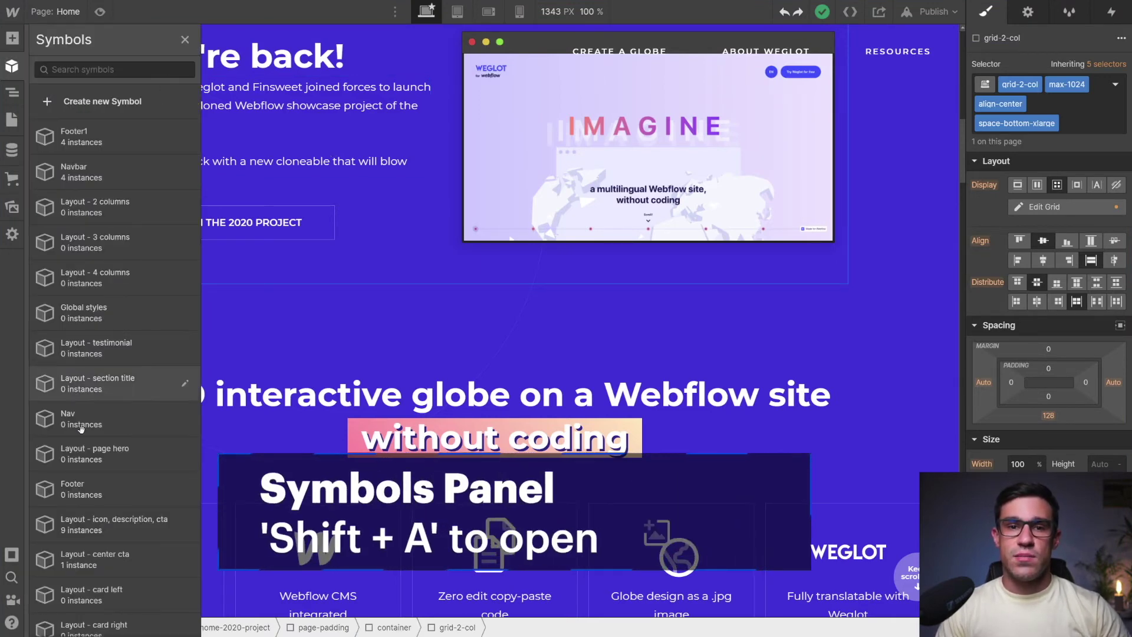
pyautogui.press('z')
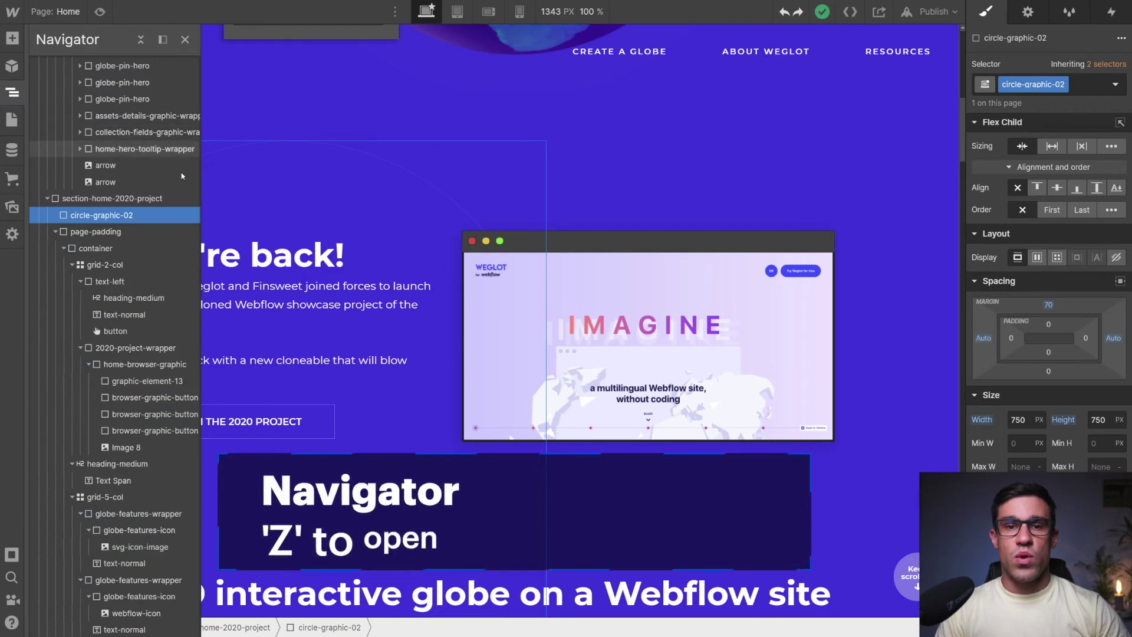
# Expand and collapse the Navigator's whole element tree several times, leaving it collapsed
pyautogui.hotkey('alt', 'z')
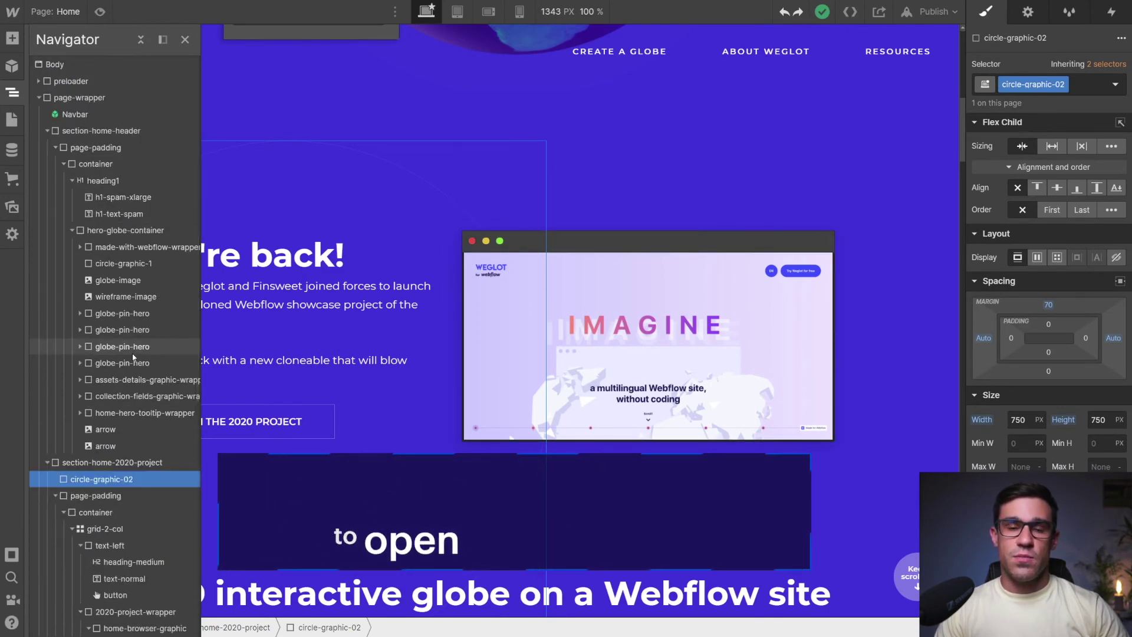
pyautogui.scroll(-2, 139, 266)
pyautogui.hotkey('alt', 'z')
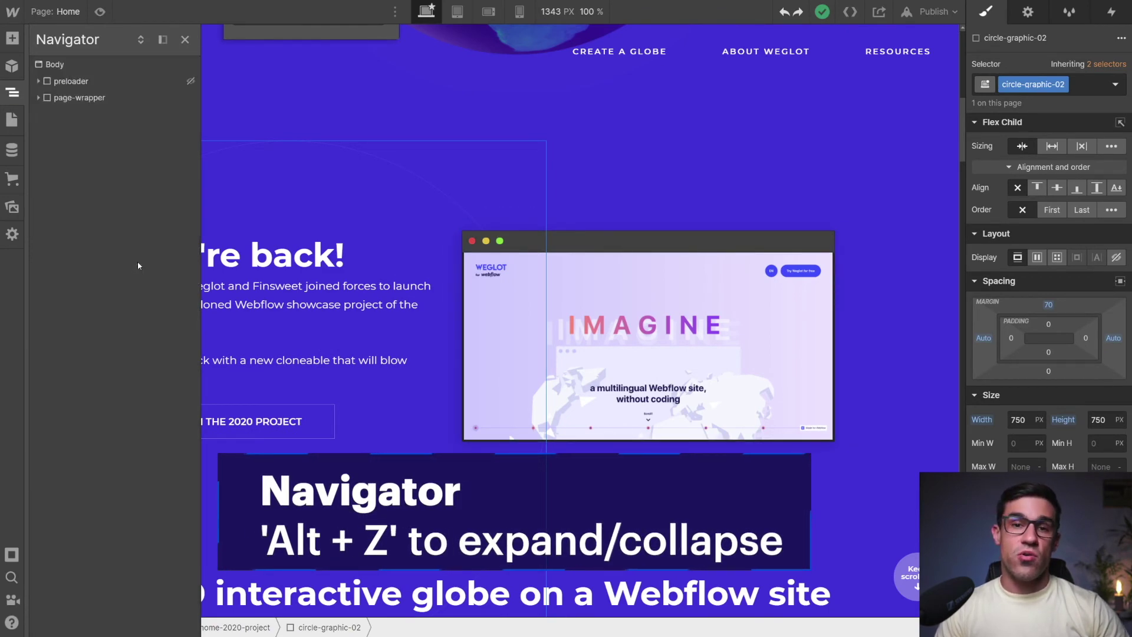
pyautogui.hotkey('alt', 'z')
pyautogui.hotkey('alt', 'z')
pyautogui.hotkey('alt', 'z')
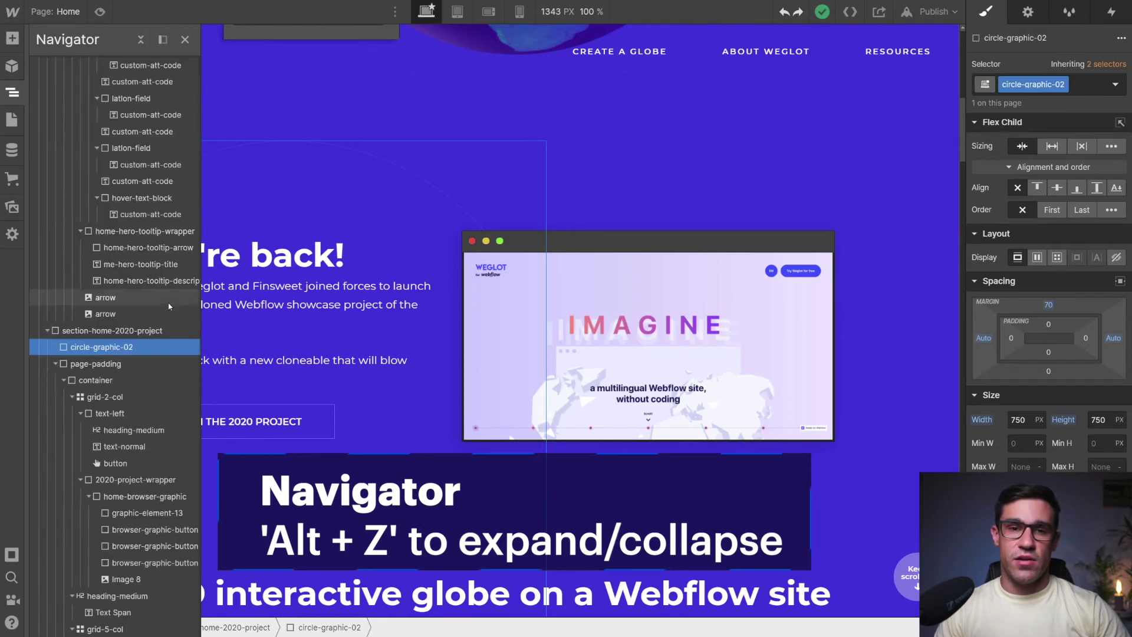
pyautogui.hotkey('alt', 'z')
# Display the selected div block's settings and the list of the site's pages
pyautogui.press('d')
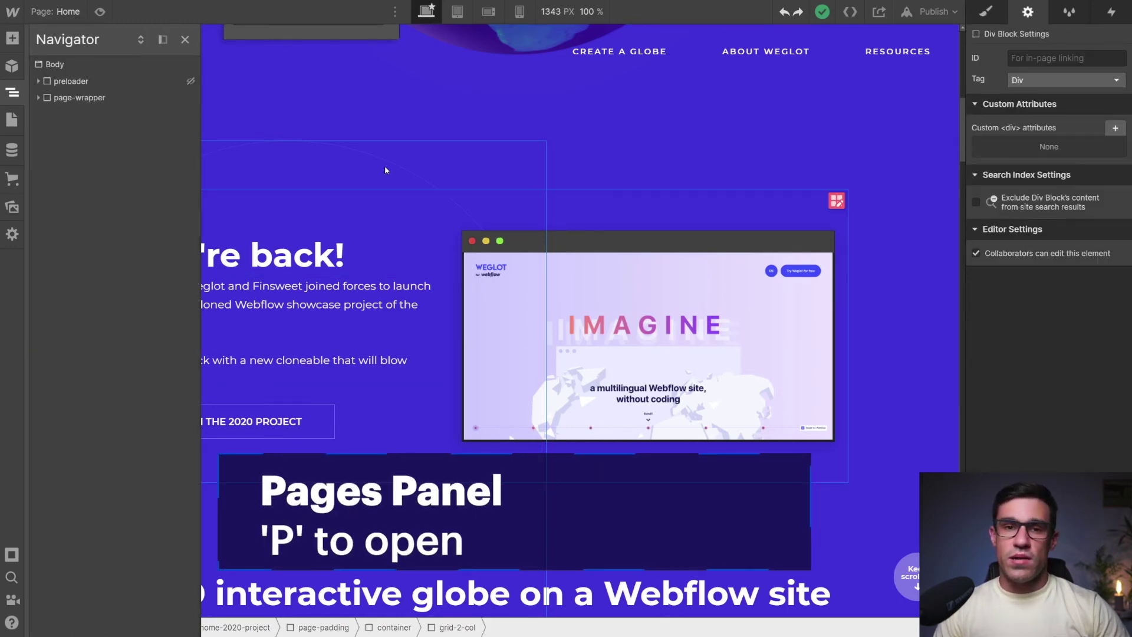
pyautogui.press('p')
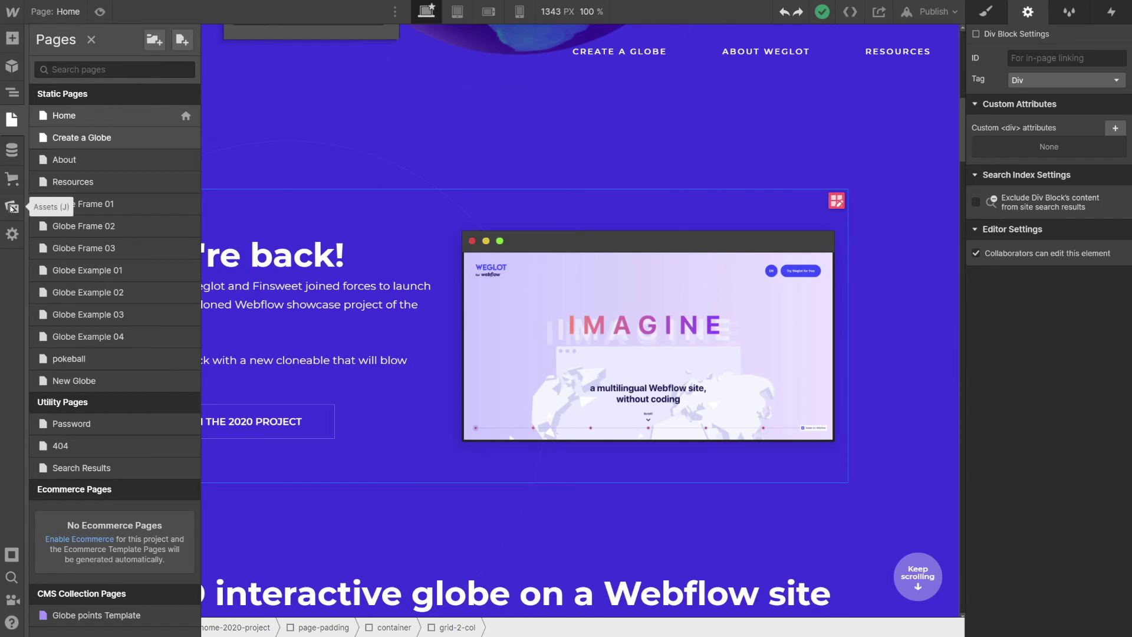
# Replace the pages list with the site's assets, browse through them, and close the assets
pyautogui.click(478, 159)
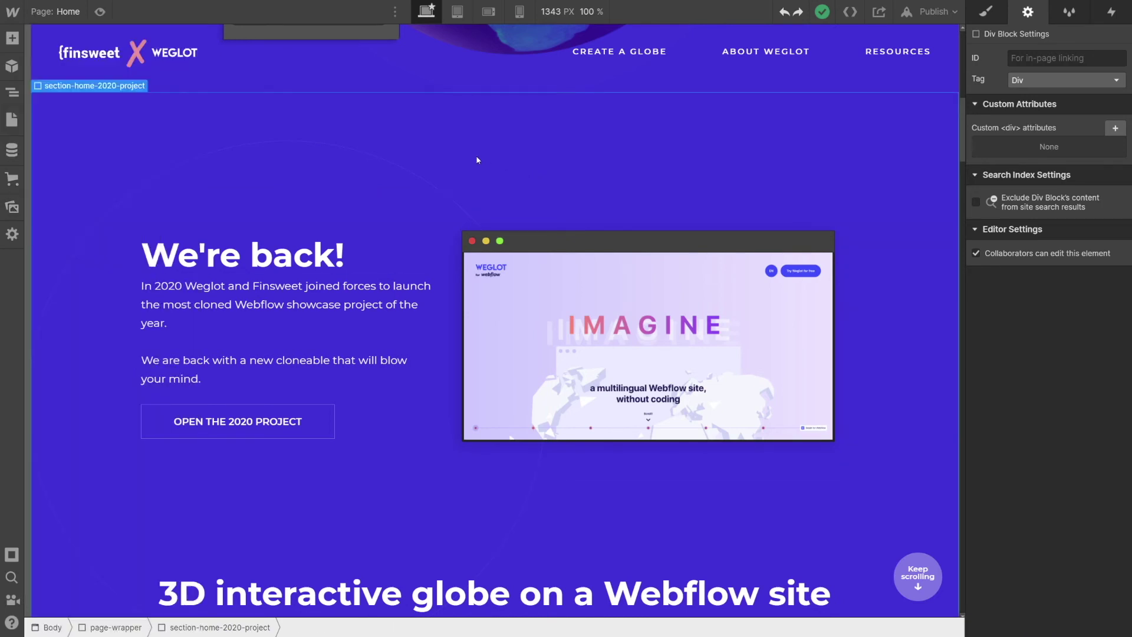
pyautogui.press('j')
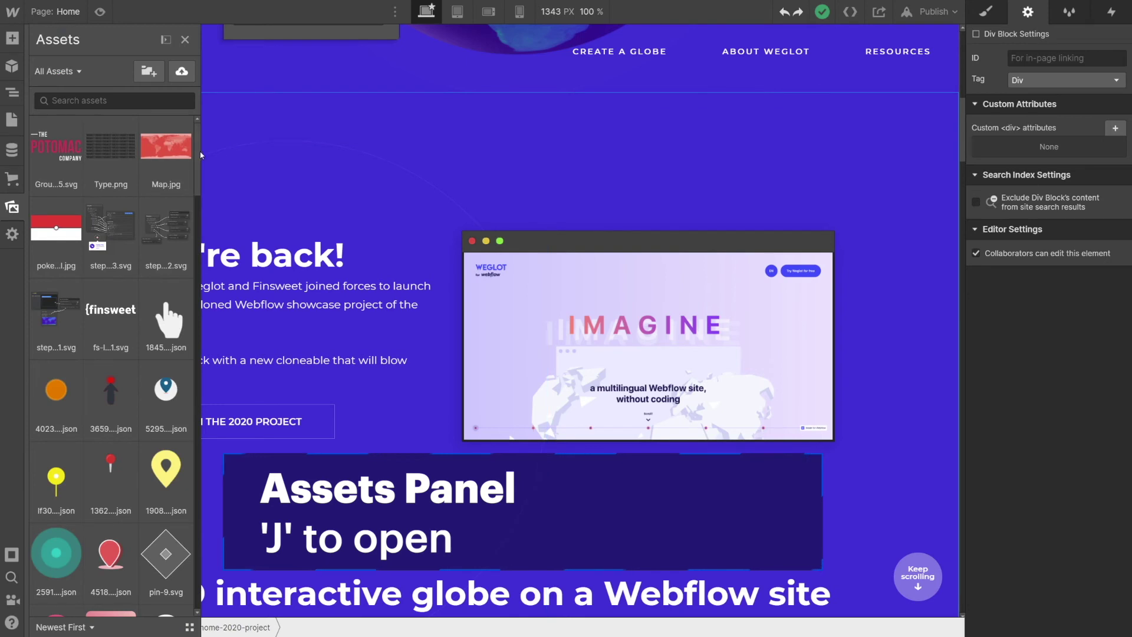
pyautogui.scroll(-15, 171, 235)
pyautogui.click(446, 156)
# Display the site's audit results, and expand and collapse the missing alt text section several times
pyautogui.press('u')
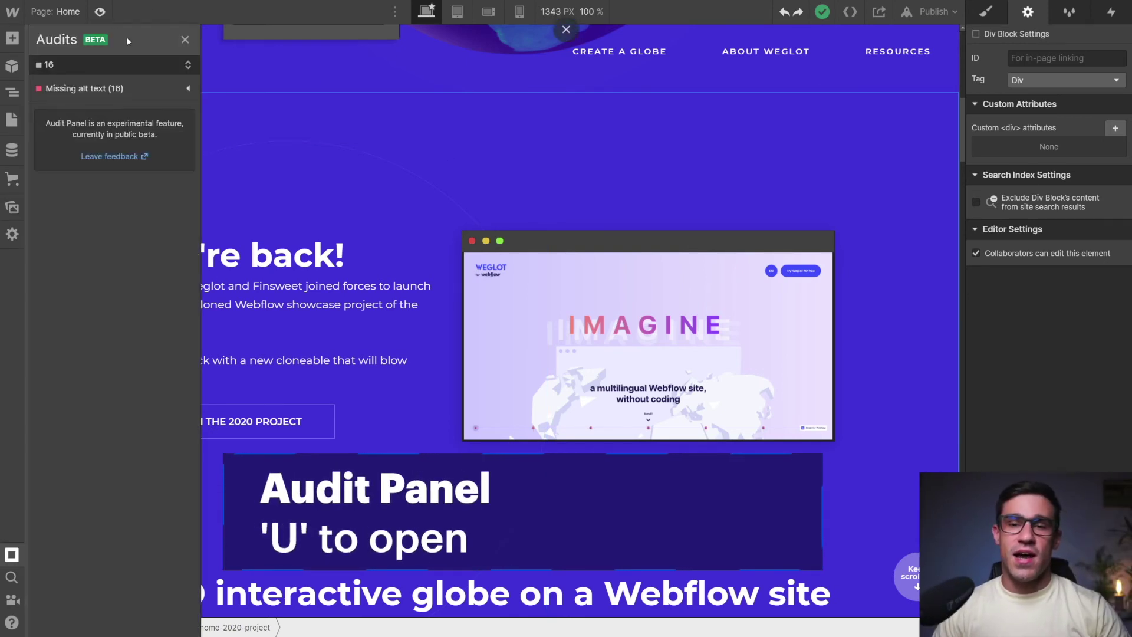
pyautogui.hotkey('alt', 'u')
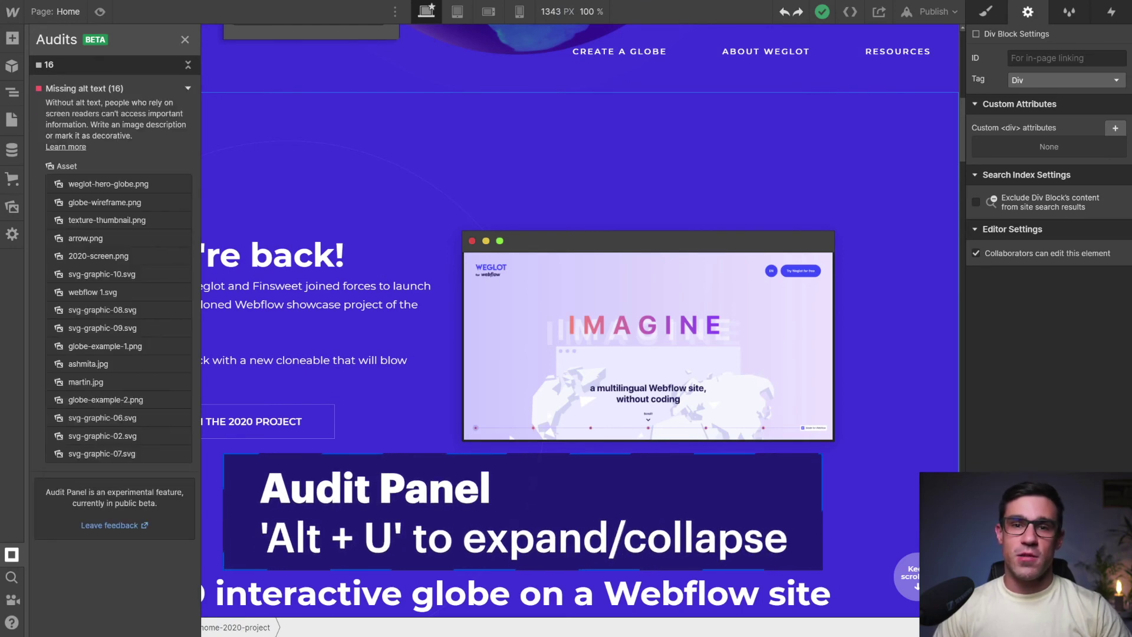
pyautogui.hotkey('alt', 'u')
pyautogui.hotkey('alt', 'u')
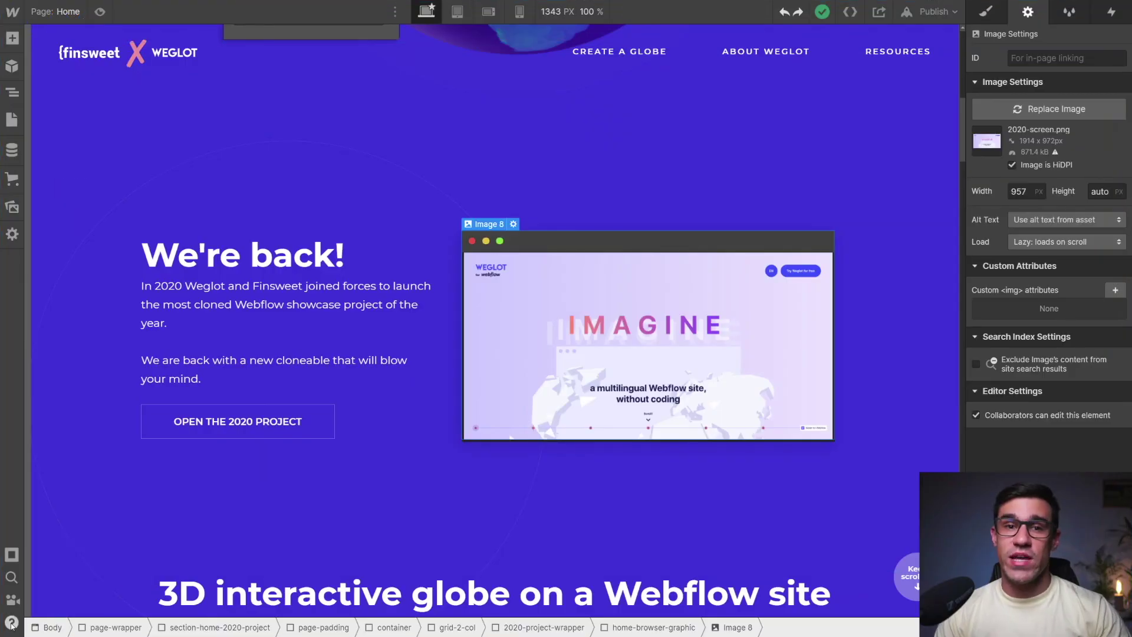
# Display the keyboard shortcuts cheatsheet from the help options and look through its full list
pyautogui.click(11, 622)
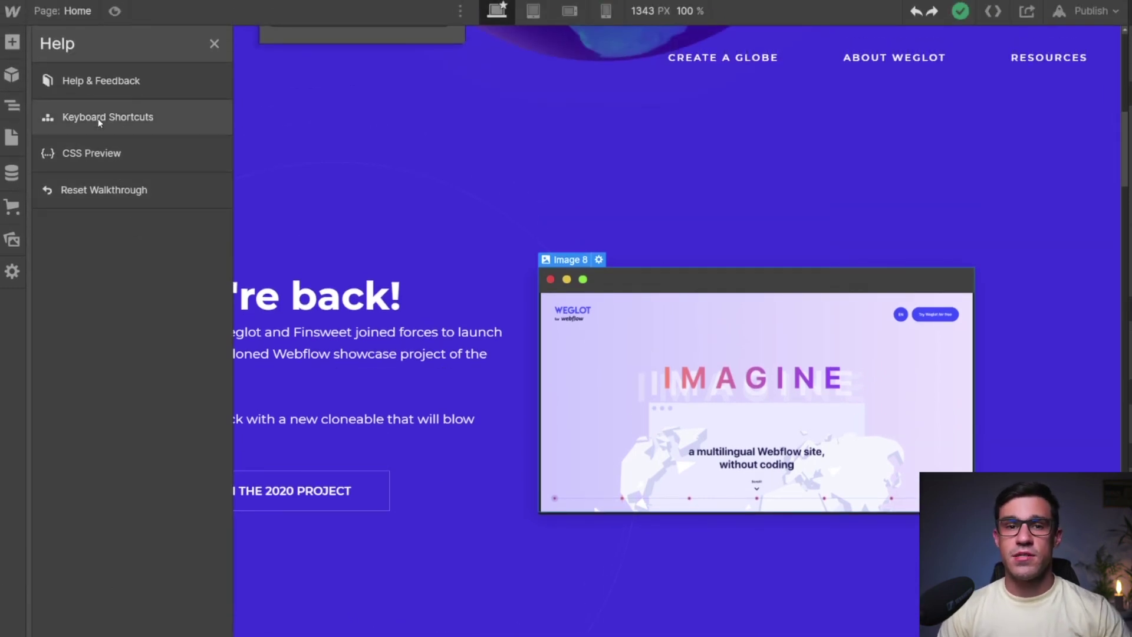
pyautogui.click(99, 117)
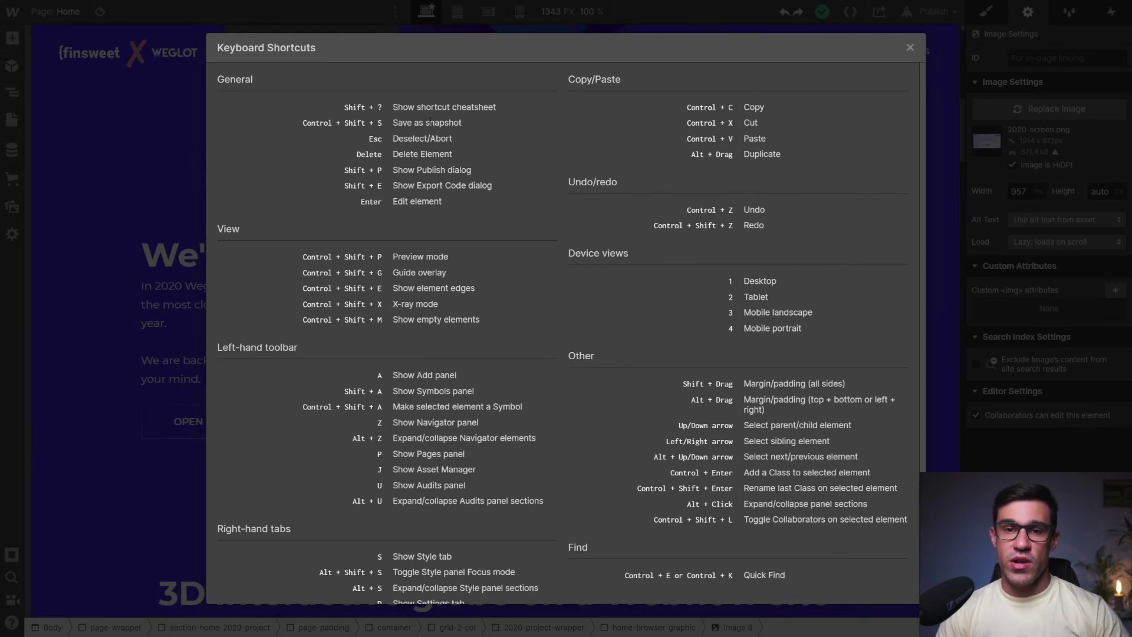
pyautogui.scroll(-2, 427, 239)
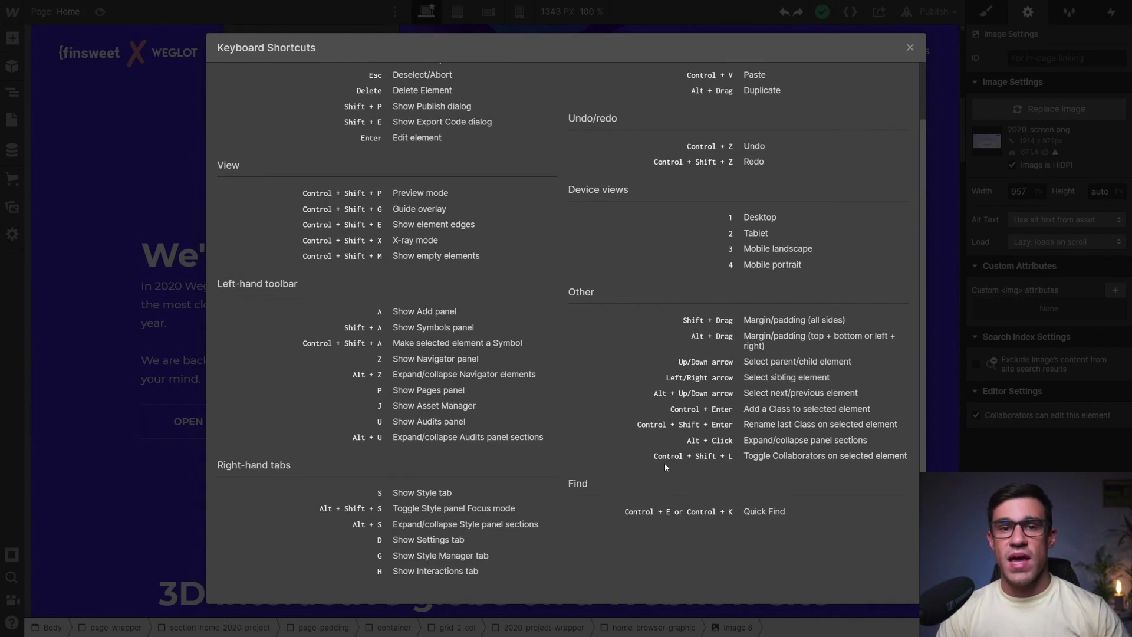
pyautogui.scroll(2, 664, 461)
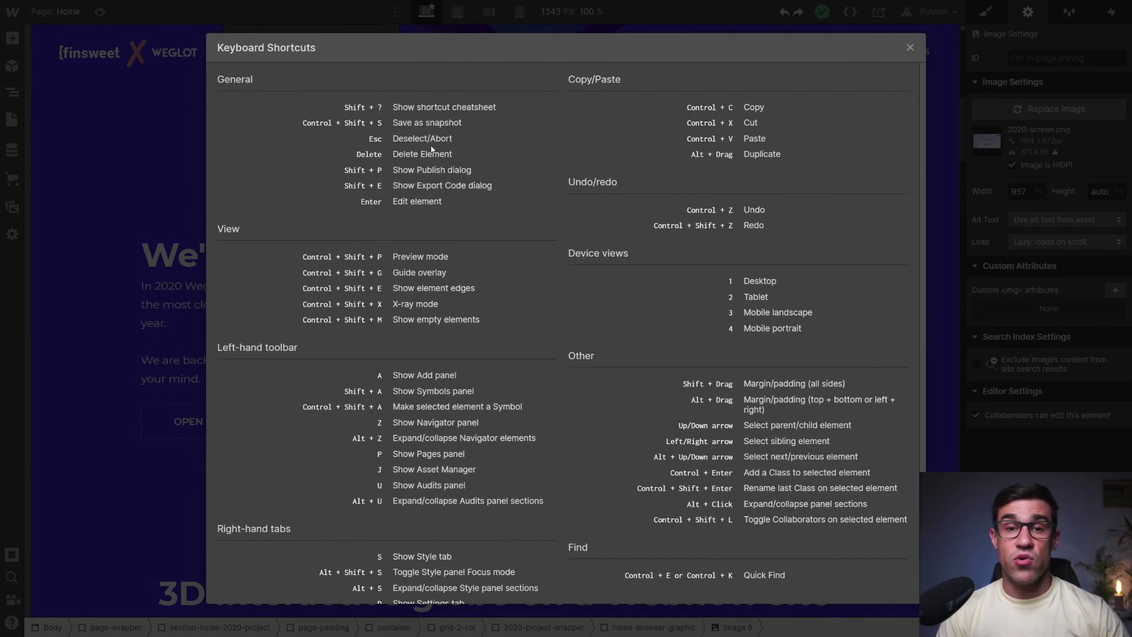